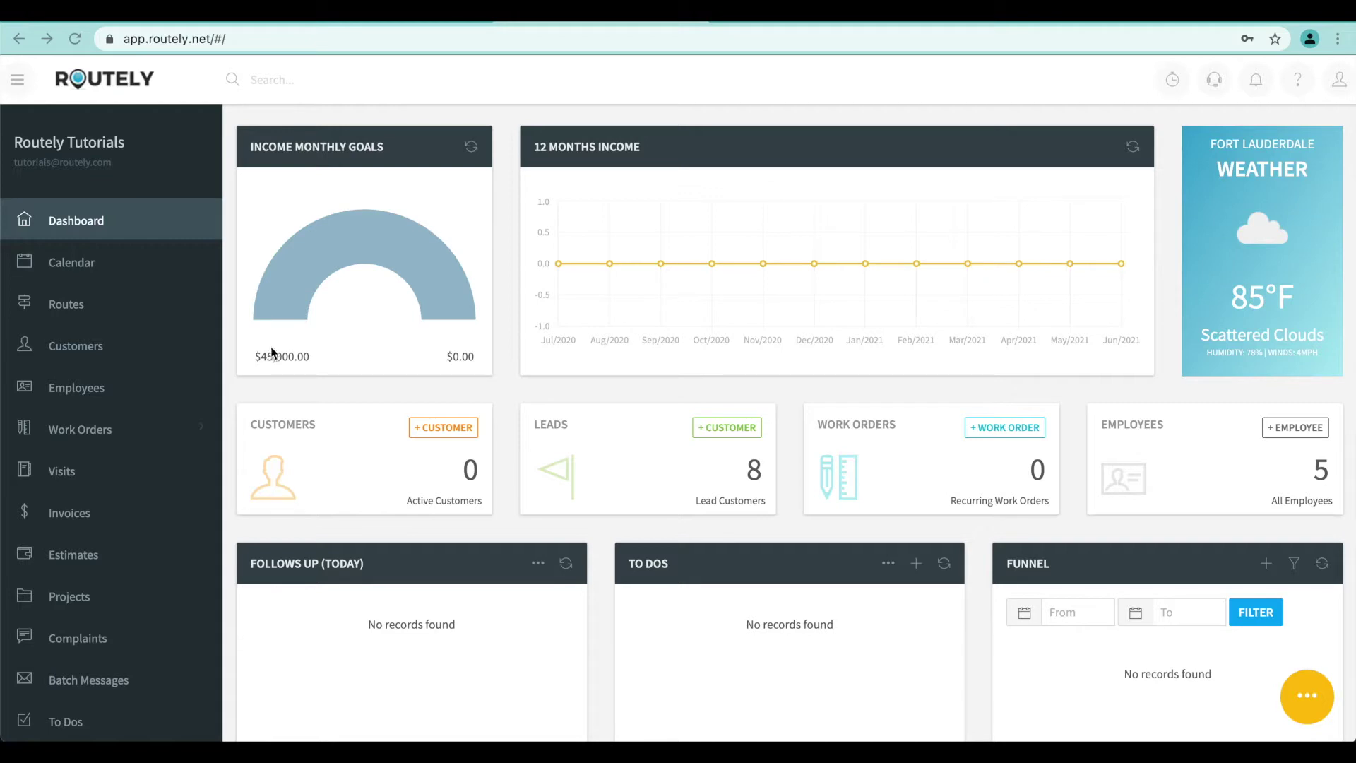
Browse the customer list, start a new customer record, then return to the dashboard
{"action": "left_click", "coordinate": [86, 348]}
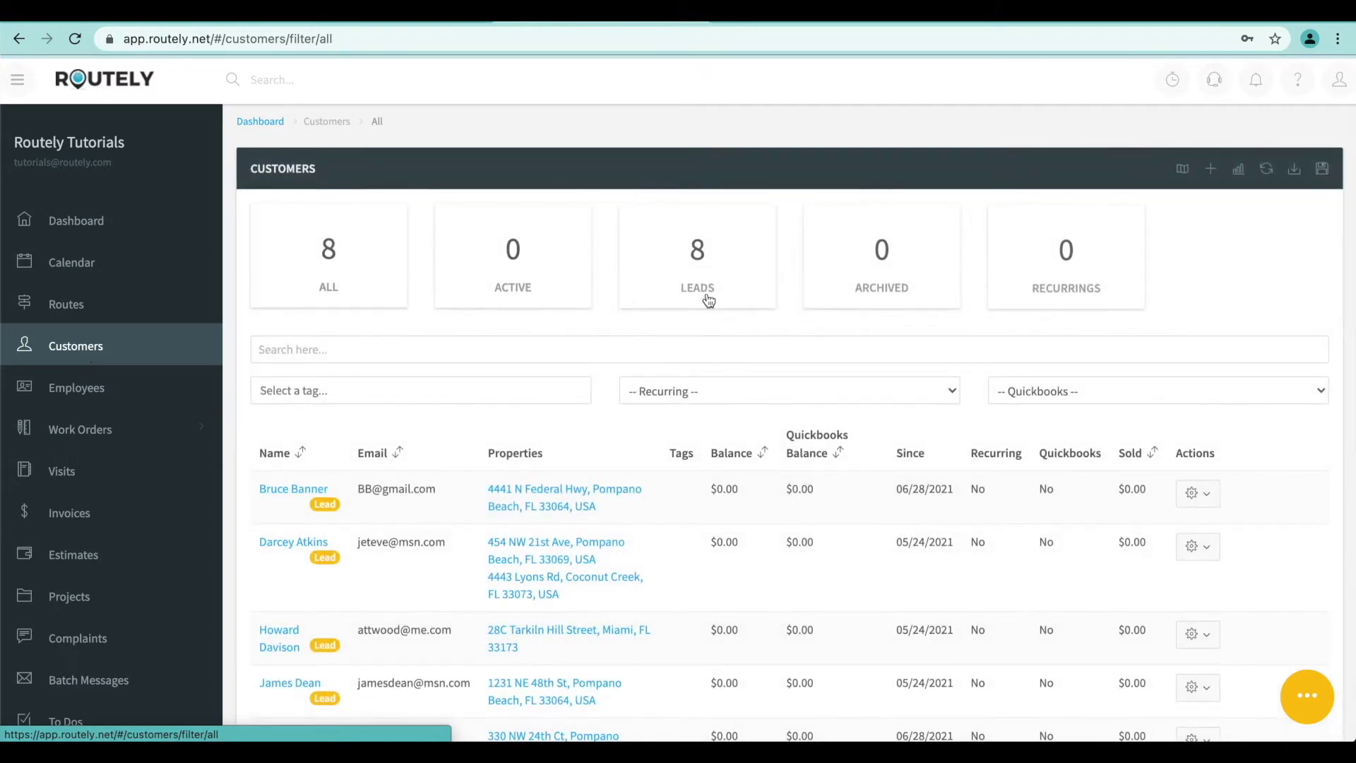
{"action": "left_click", "coordinate": [1211, 171]}
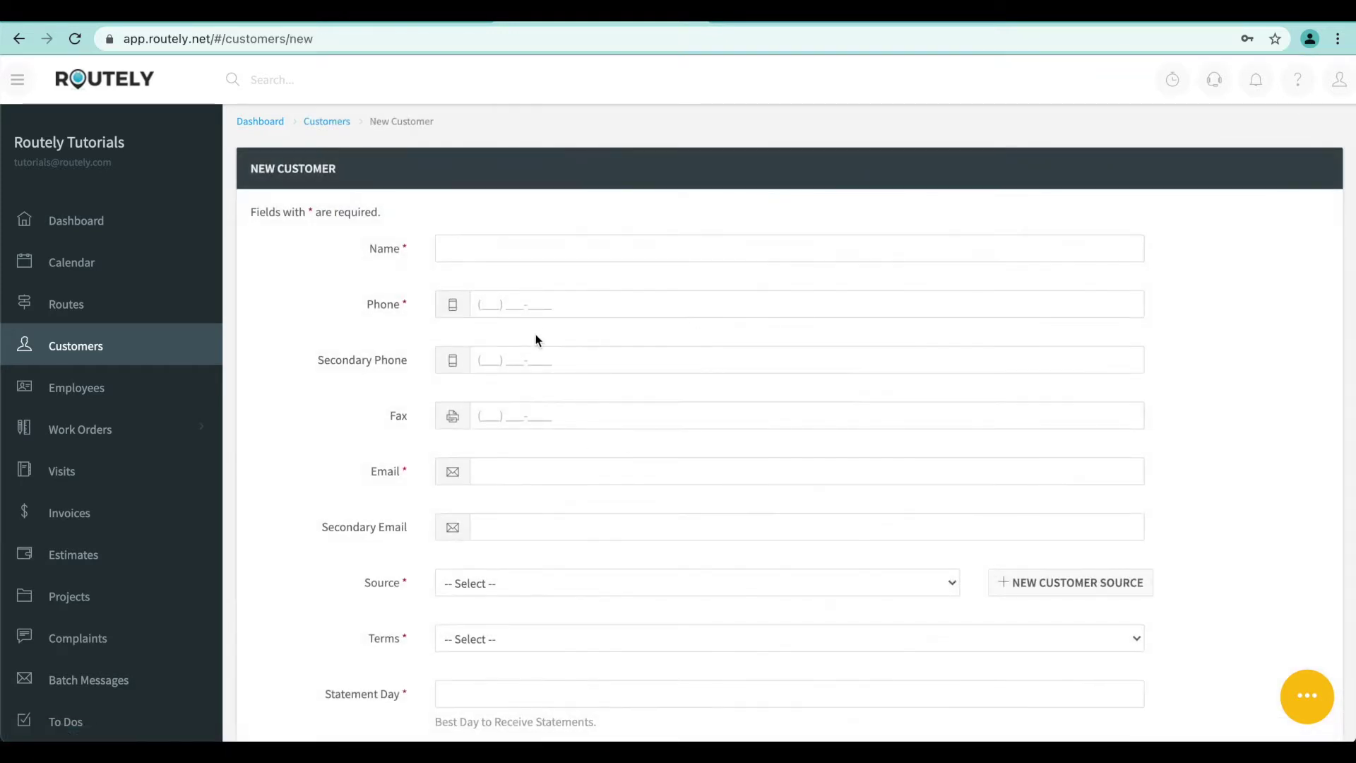
{"action": "left_click", "coordinate": [76, 226]}
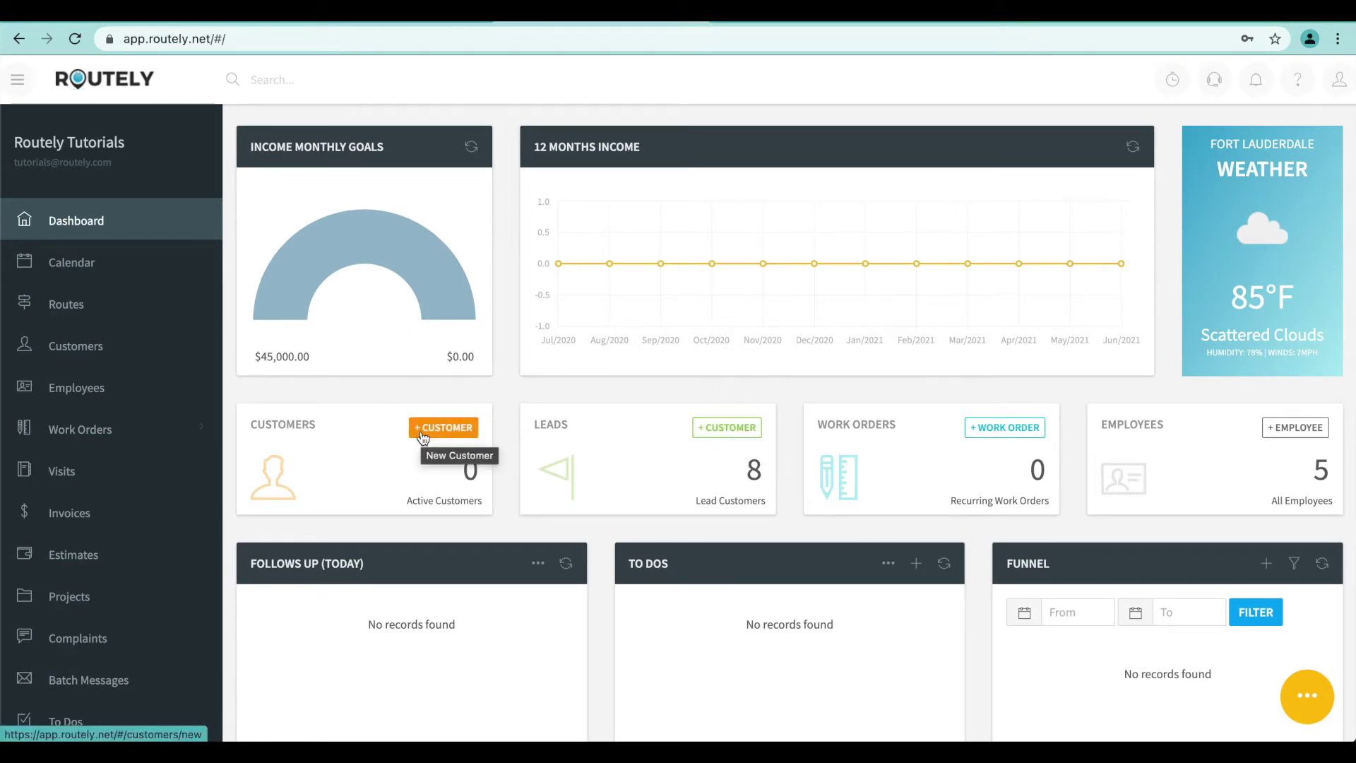
Toggle the yellow quick-action speed-dial, then start a new customer with + CUSTOMER
{"action": "left_click", "coordinate": [1303, 707]}
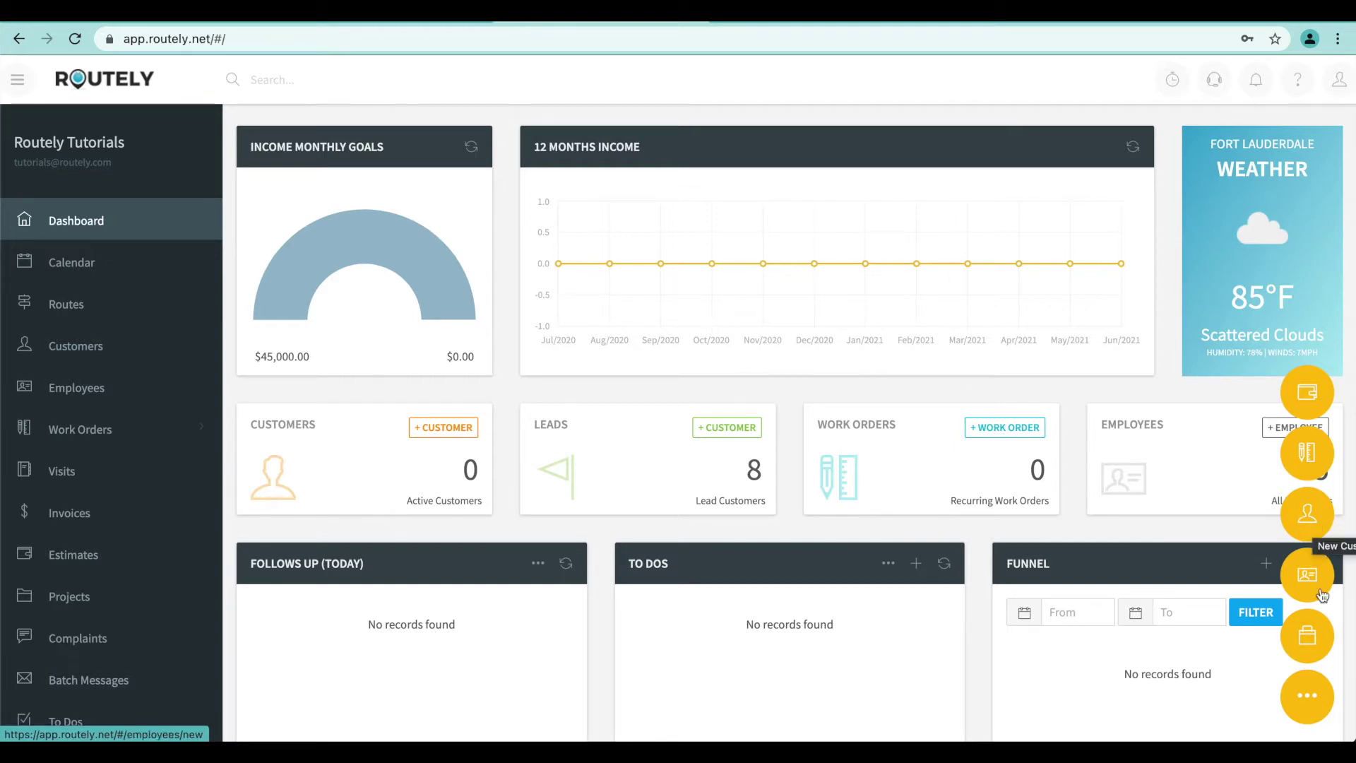
{"action": "left_click", "coordinate": [1307, 710]}
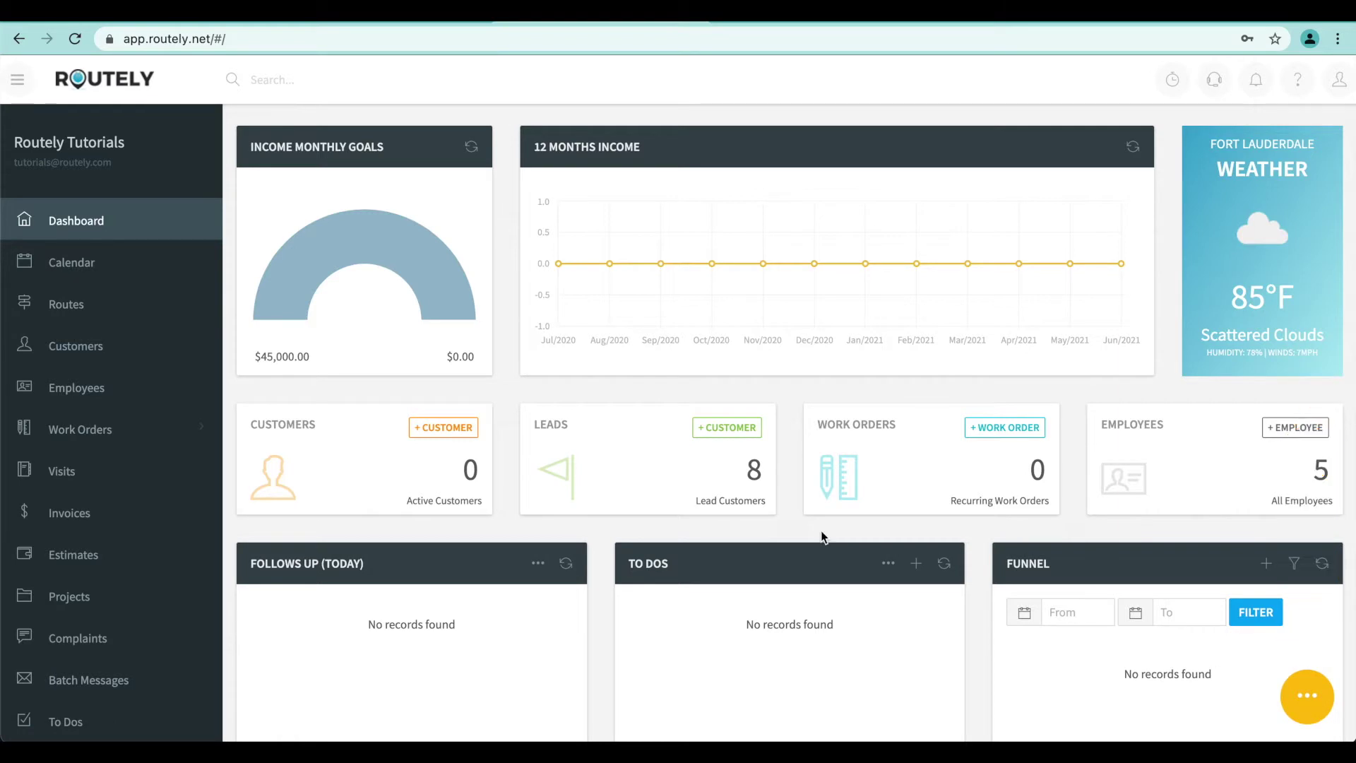
{"action": "left_click", "coordinate": [728, 434]}
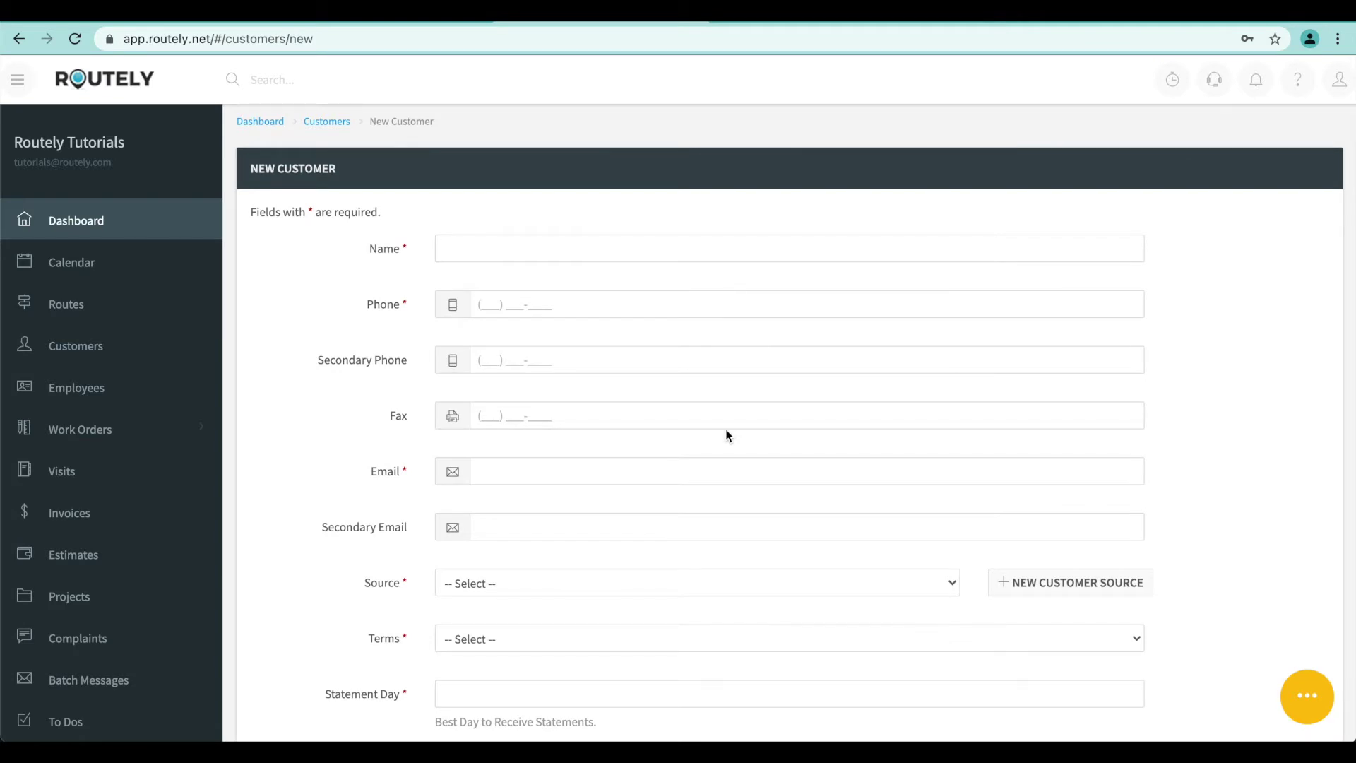
Enter the customer's full name, phone number and e-mail address
{"action": "left_click", "coordinate": [572, 247]}
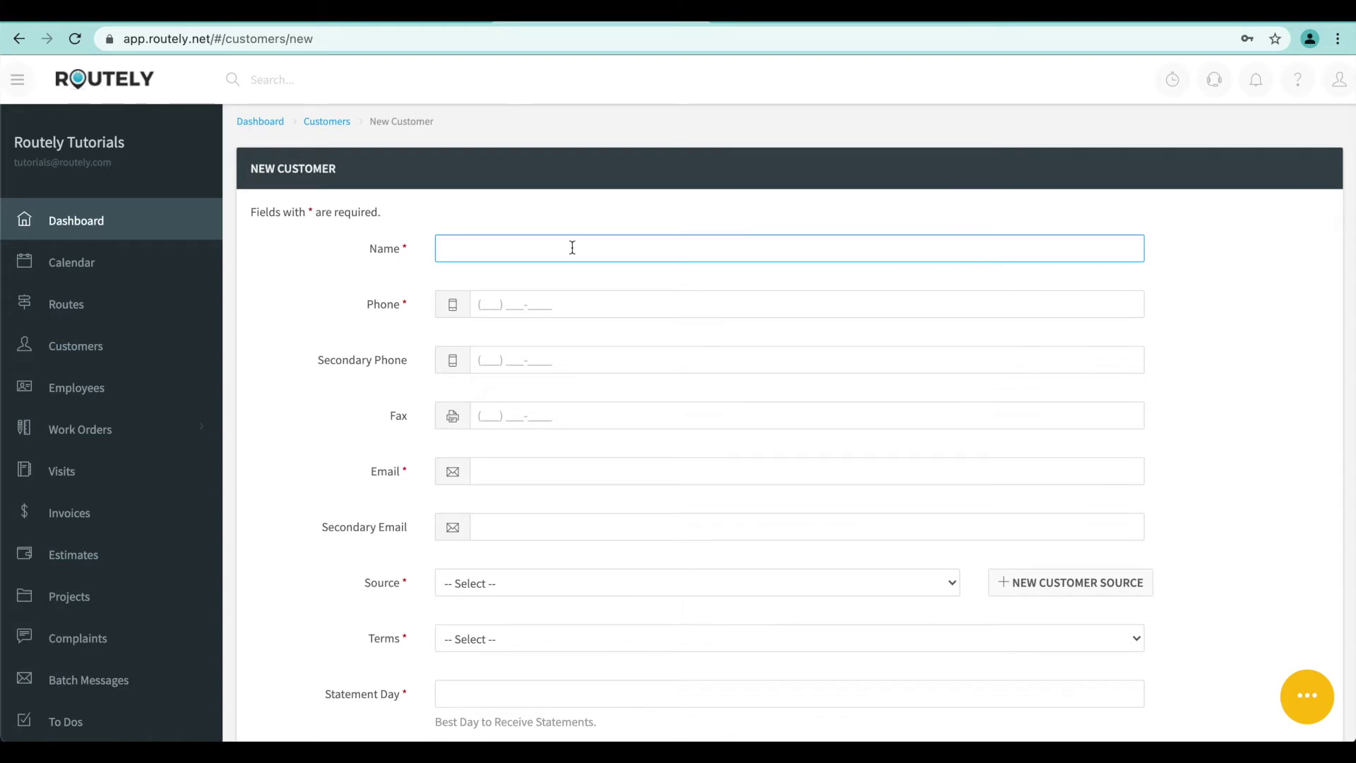
{"action": "type", "text": "Tony Stark"}
{"action": "left_click", "coordinate": [487, 305]}
{"action": "type", "text": "0000005455"}
{"action": "left_click", "coordinate": [500, 473]}
{"action": "type", "text": "Tony"}
{"action": "key", "text": "BackSpace"}
{"action": "key", "text": "BackSpace"}
{"action": "key", "text": "BackSpace"}
{"action": "key", "text": "BackSpace"}
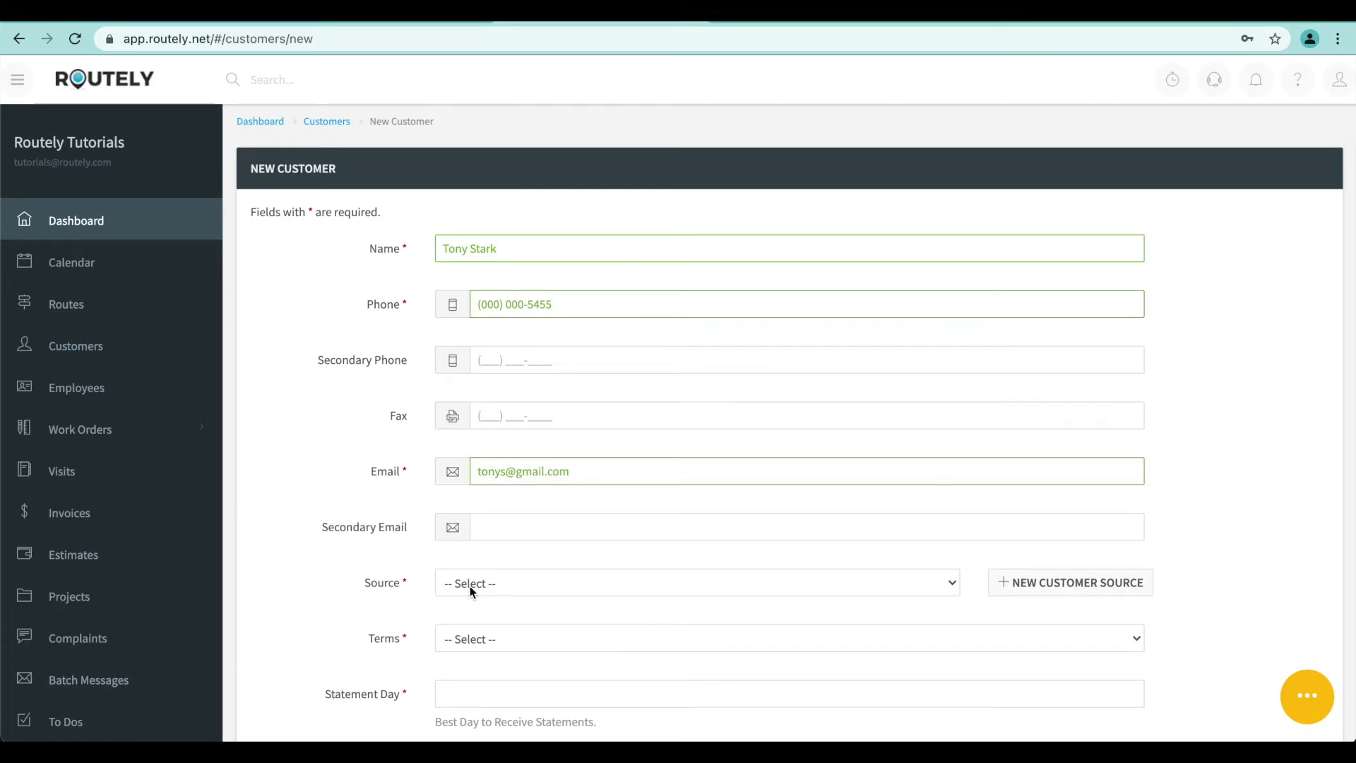
Set the customer source to Google Adsense
{"action": "left_click", "coordinate": [469, 586]}
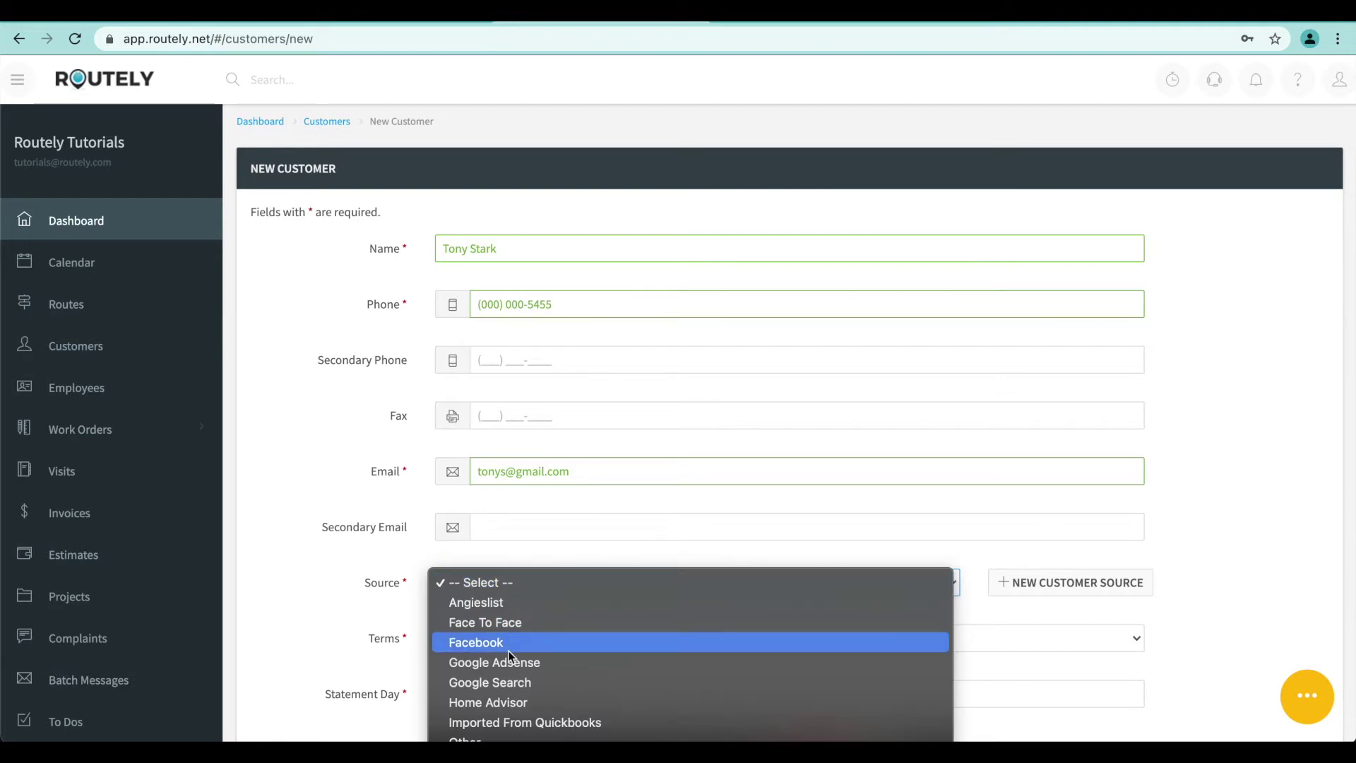
{"action": "scroll", "coordinate": [508, 650], "scroll_direction": "down", "scroll_amount": 1}
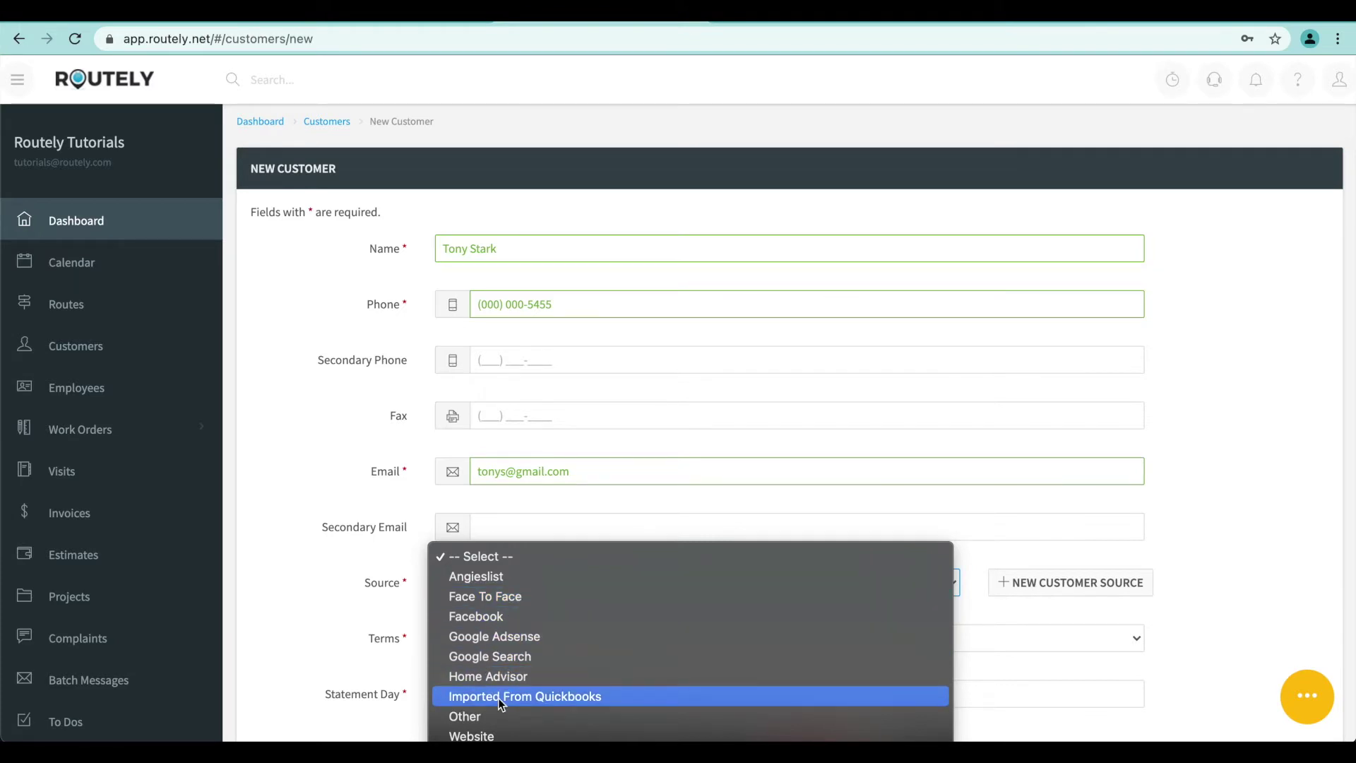
{"action": "left_click", "coordinate": [506, 642]}
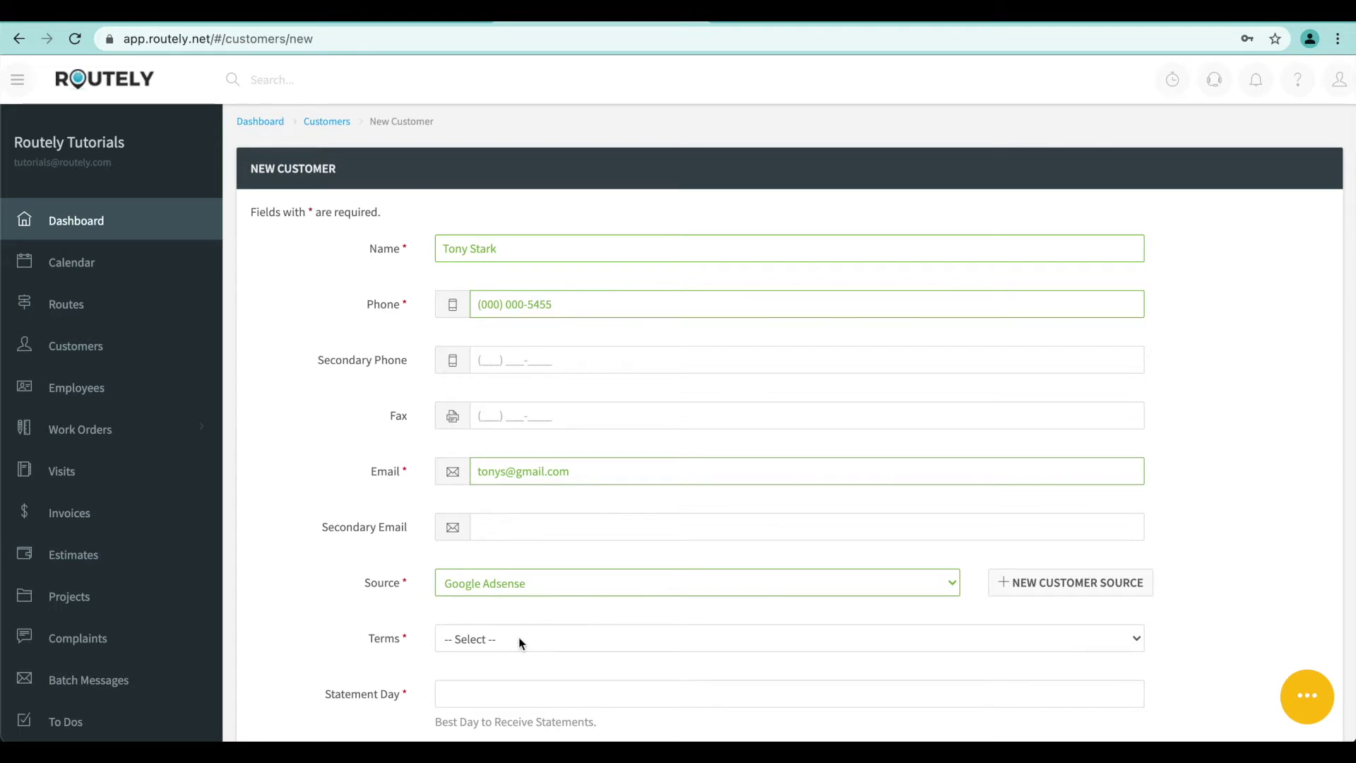
{"action": "left_click", "coordinate": [520, 639]}
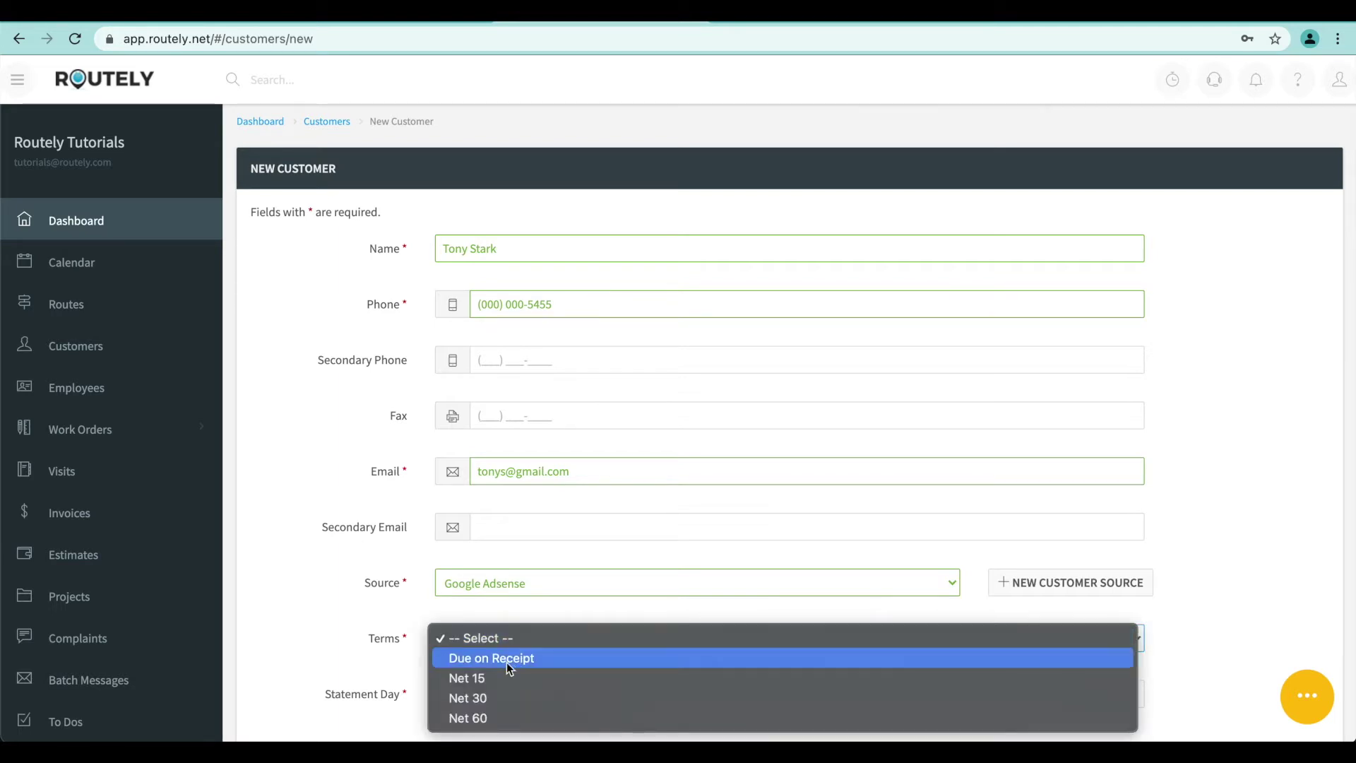
Set payment terms to Due on Receipt and statement day to 1
{"action": "left_click", "coordinate": [506, 661]}
{"action": "scroll", "coordinate": [456, 639], "scroll_direction": "down", "scroll_amount": 2}
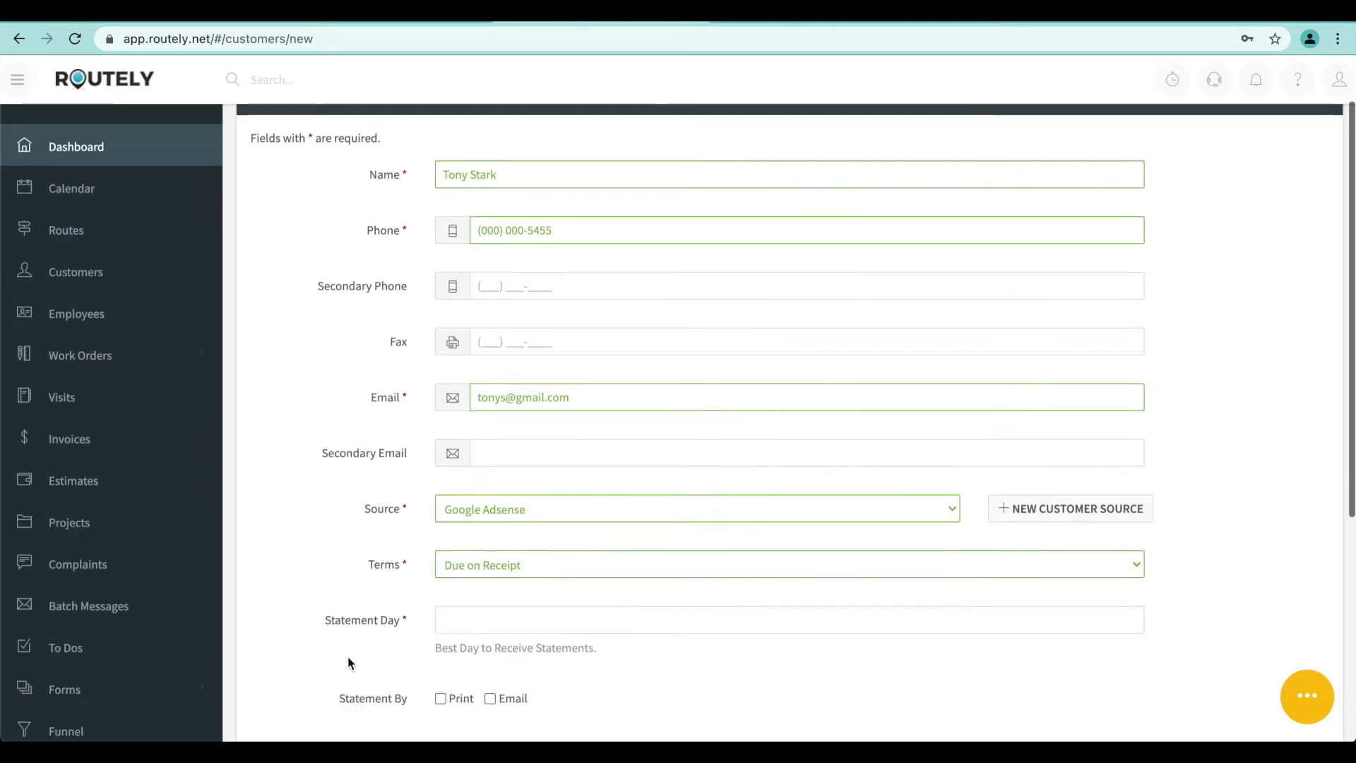
{"action": "left_click", "coordinate": [488, 621]}
{"action": "type", "text": "1"}
{"action": "left_click", "coordinate": [328, 564]}
{"action": "scroll", "coordinate": [329, 567], "scroll_direction": "down", "scroll_amount": 1}
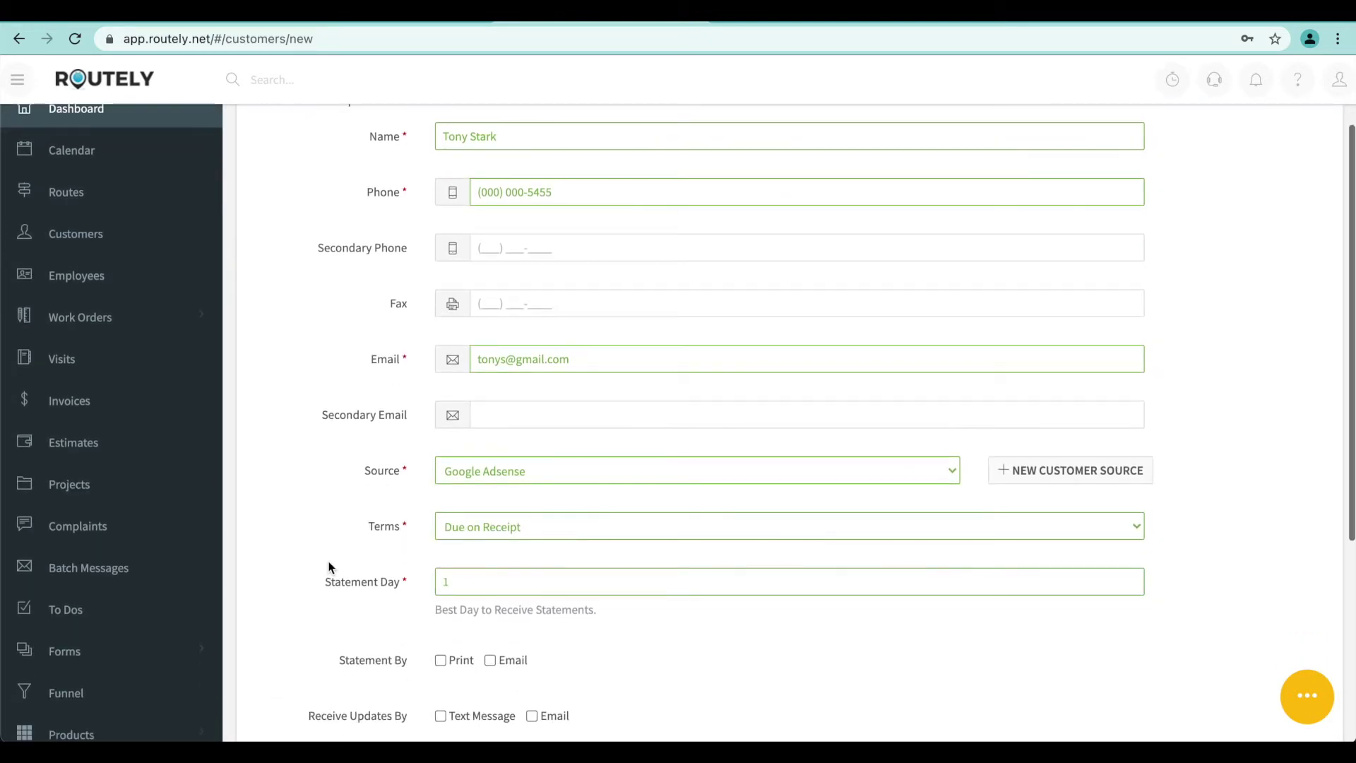
{"action": "scroll", "coordinate": [328, 567], "scroll_direction": "down", "scroll_amount": 4}
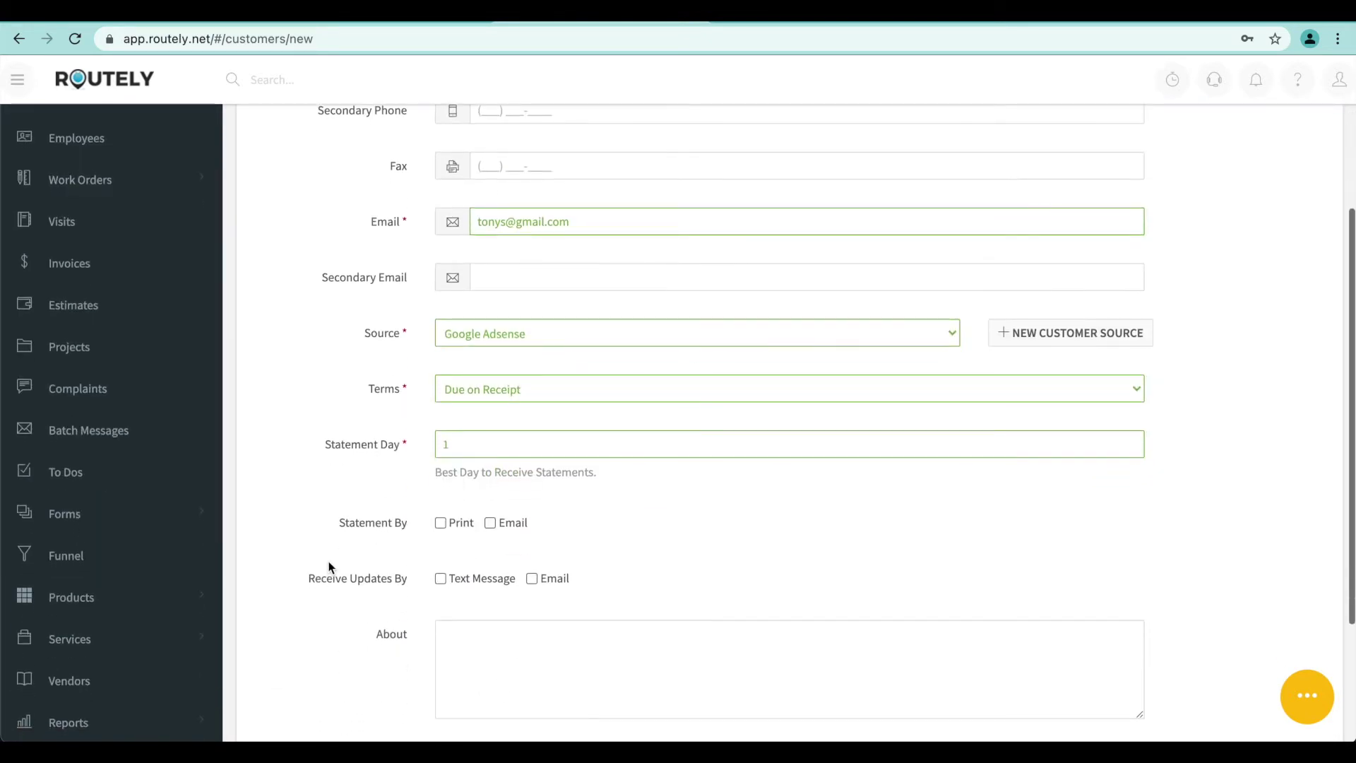
Tick statements by print and email, and updates by text and email
{"action": "left_click", "coordinate": [441, 524]}
{"action": "left_click", "coordinate": [490, 524]}
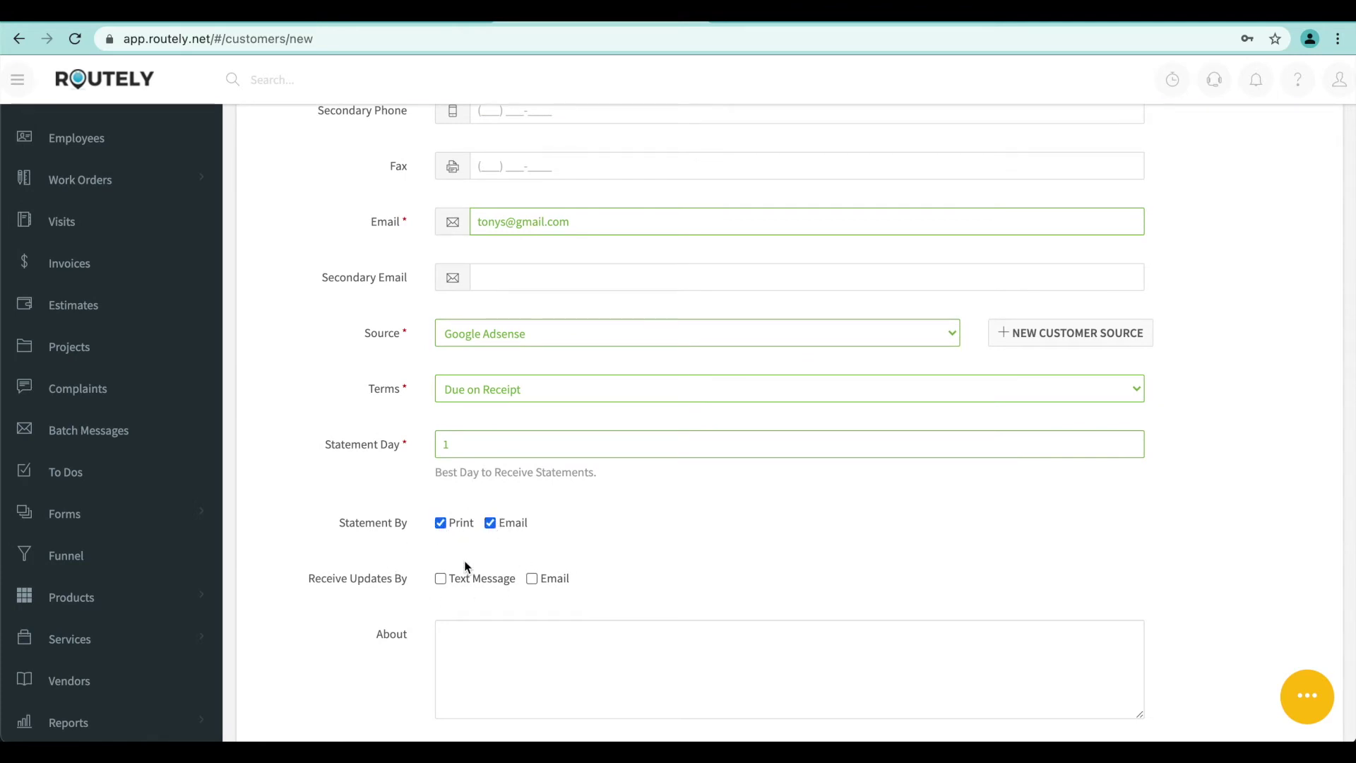
{"action": "left_click", "coordinate": [441, 579]}
{"action": "left_click", "coordinate": [532, 580]}
Add the About note 'Very nice VIP customer' and set Send To Quickbooks to No
{"action": "scroll", "coordinate": [445, 527], "scroll_direction": "down", "scroll_amount": 3}
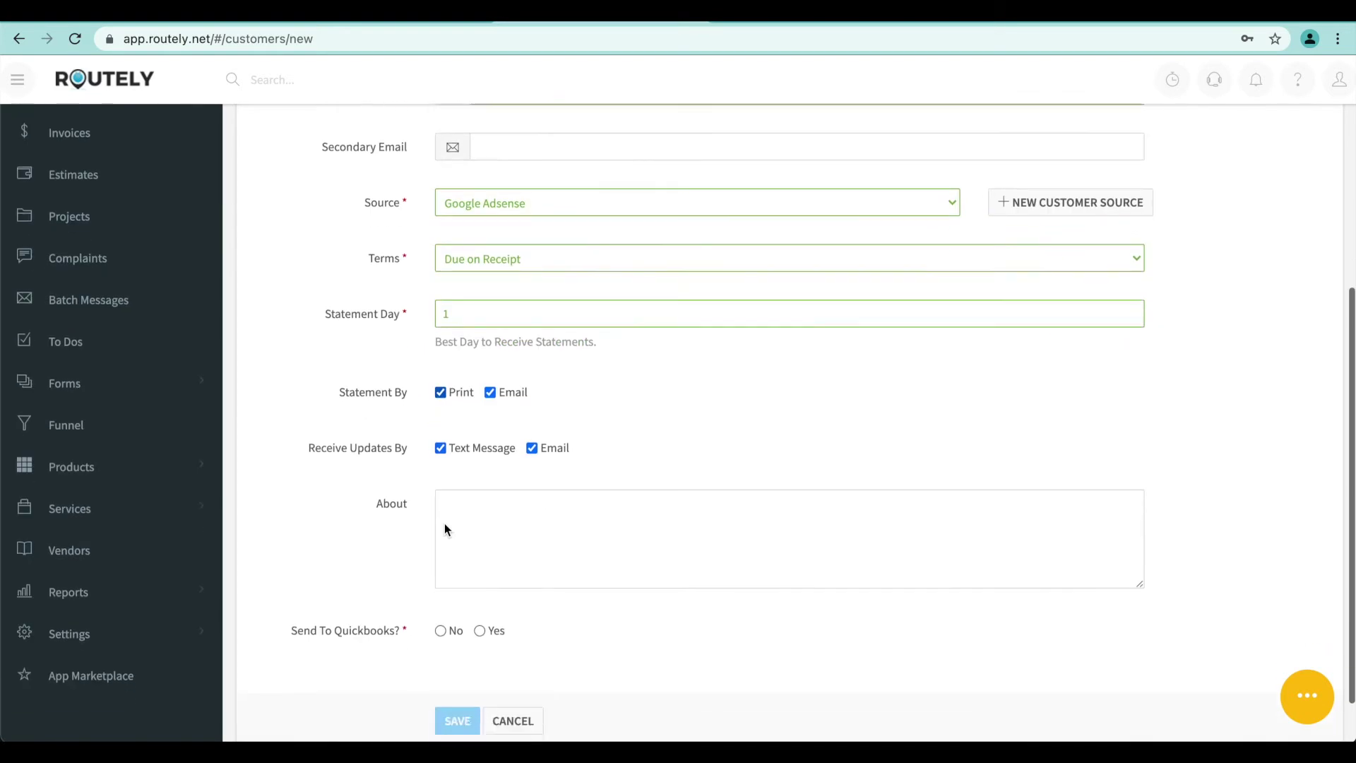
{"action": "left_click", "coordinate": [492, 496]}
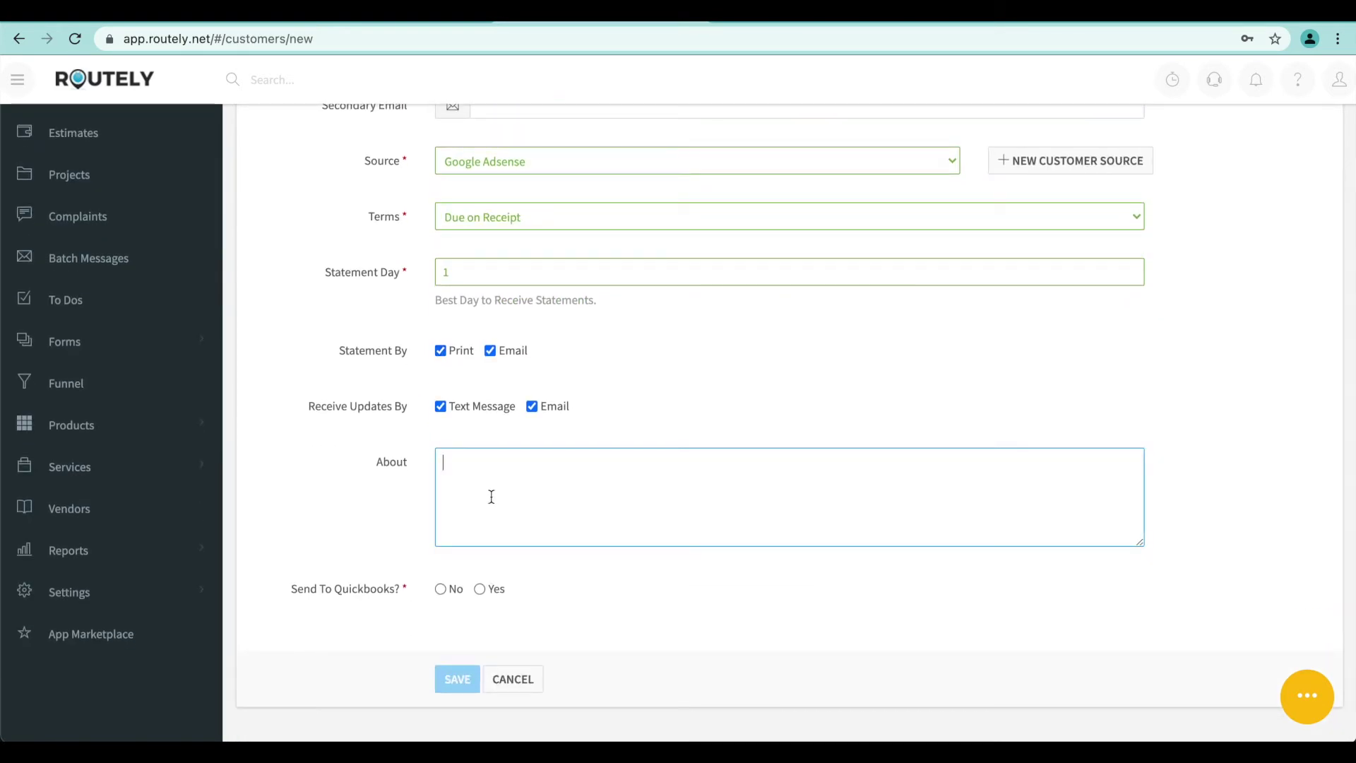
{"action": "type", "text": "Very nice Vl"}
{"action": "type", "text": "P customer"}
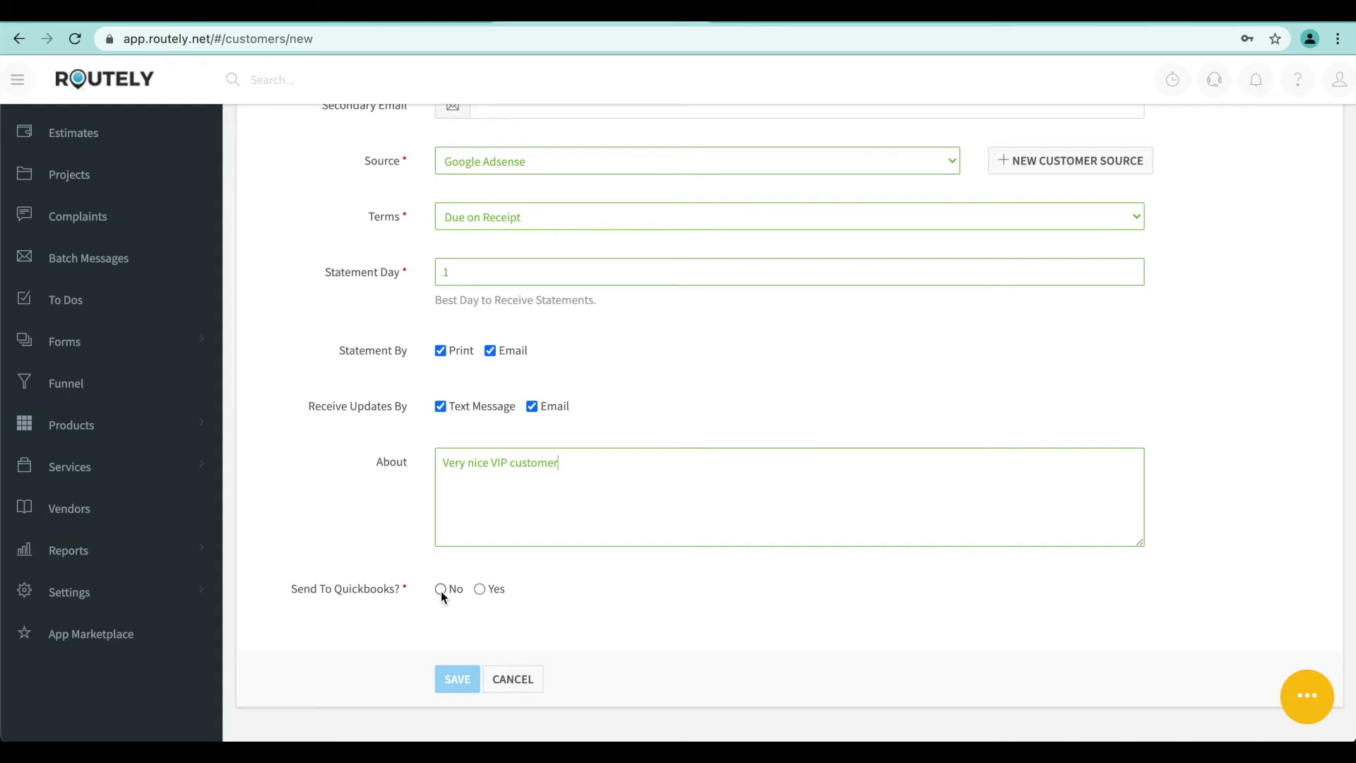
{"action": "left_click", "coordinate": [441, 590]}
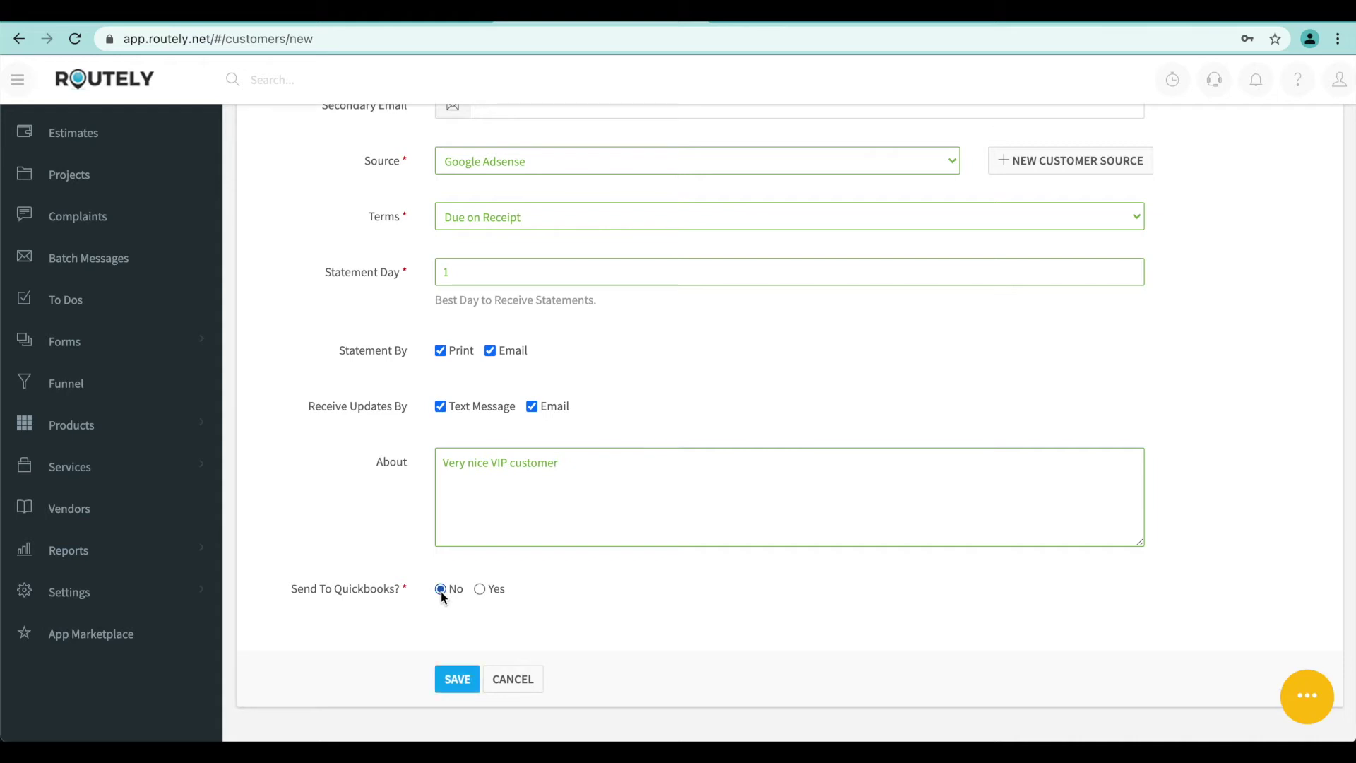
Save the new customer and choose Residential for the new property
{"action": "left_click", "coordinate": [451, 681]}
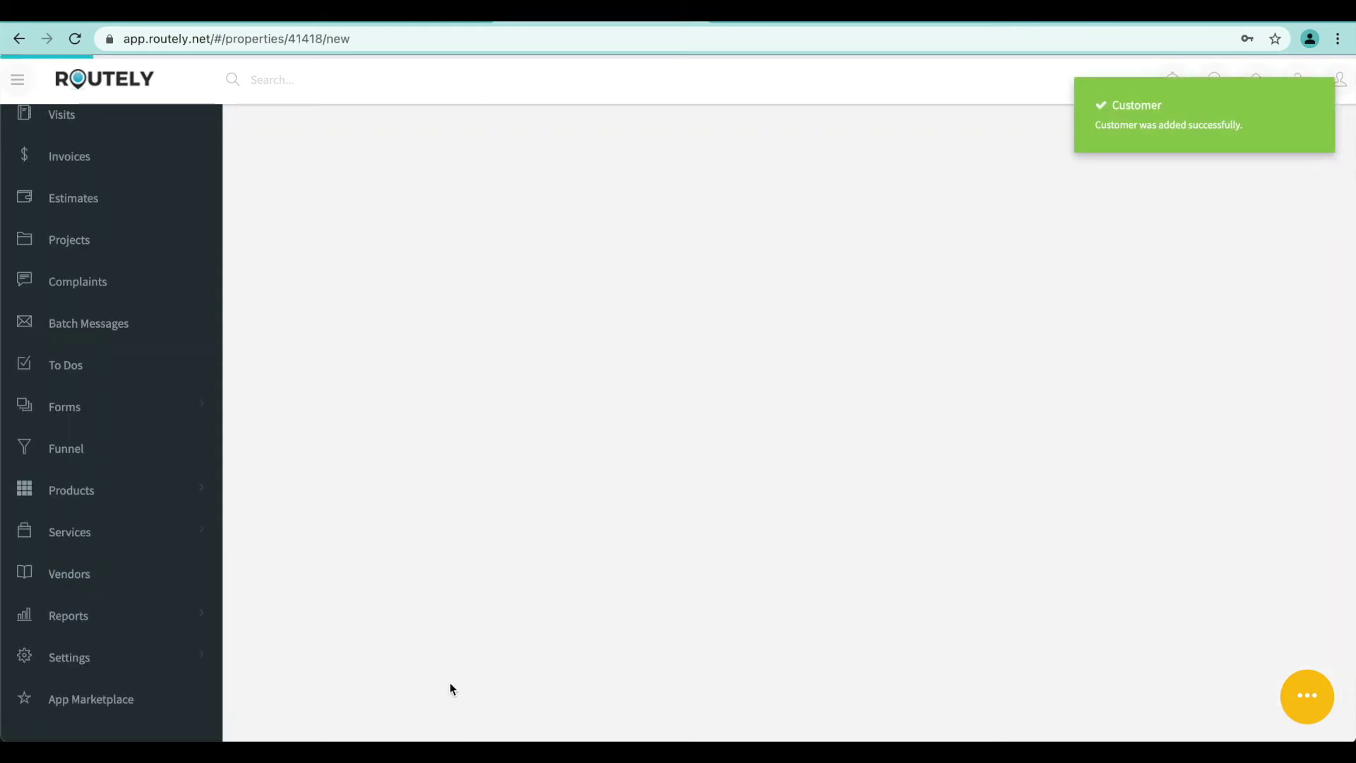
{"action": "scroll", "coordinate": [591, 444], "scroll_direction": "up", "scroll_amount": 5}
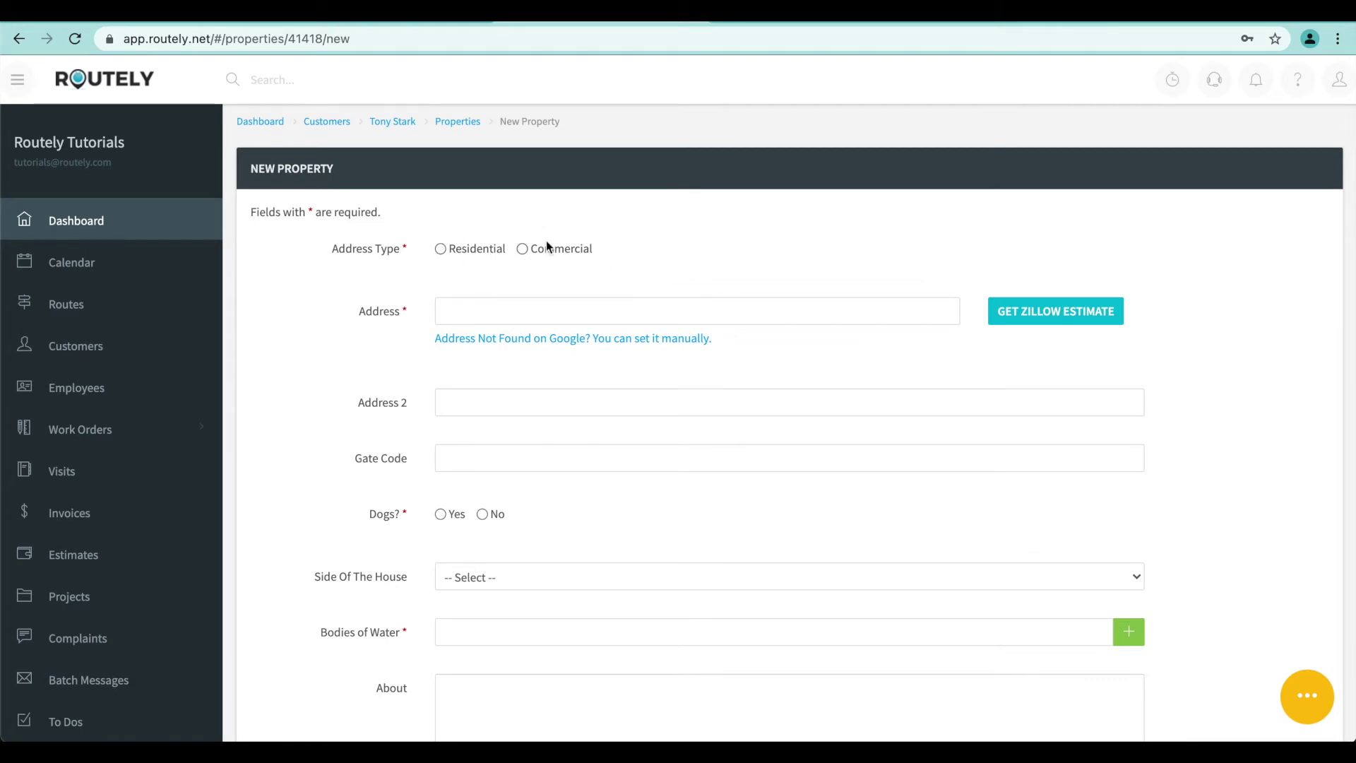
{"action": "left_click", "coordinate": [440, 250]}
Fill in the property's street address from the Google suggestion and enter the gate code
{"action": "left_click", "coordinate": [460, 308]}
{"action": "type", "text": "545"}
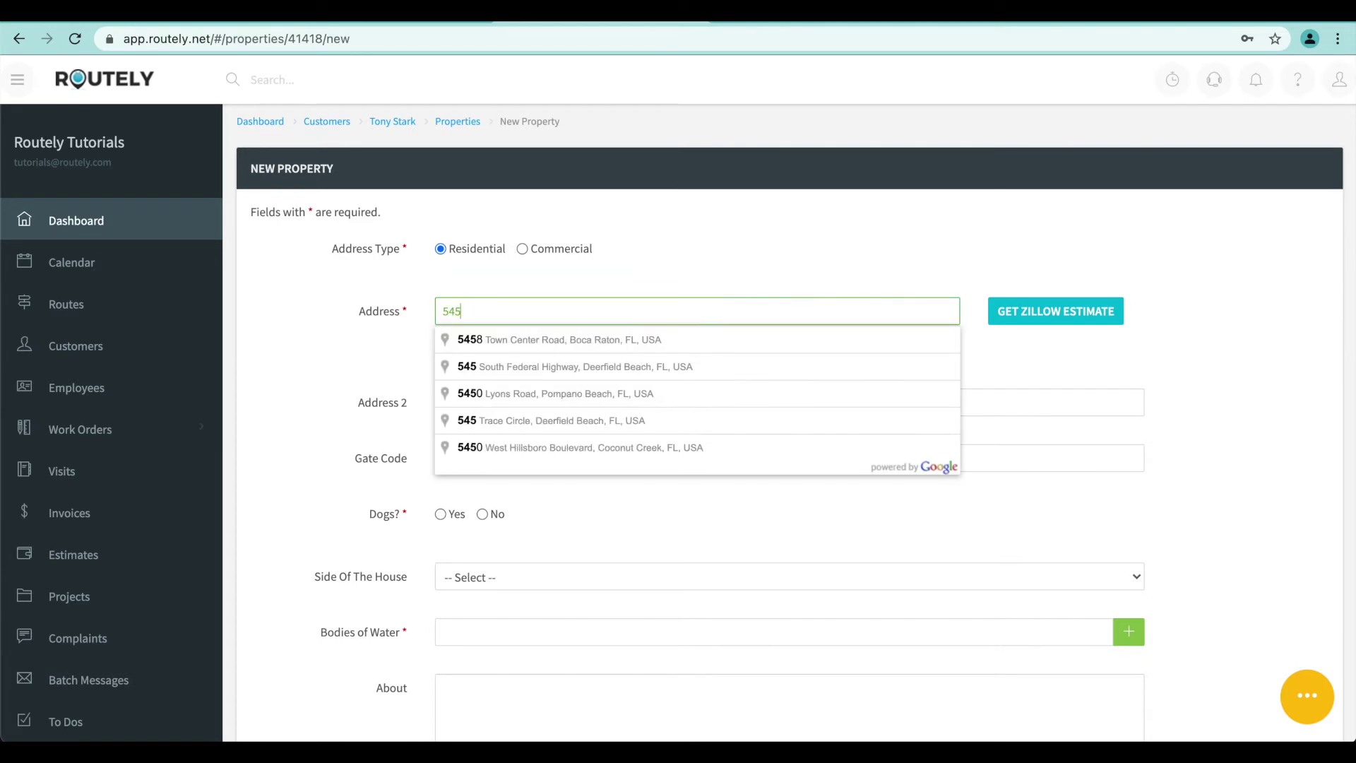
{"action": "left_click", "coordinate": [519, 394]}
{"action": "left_click", "coordinate": [479, 456]}
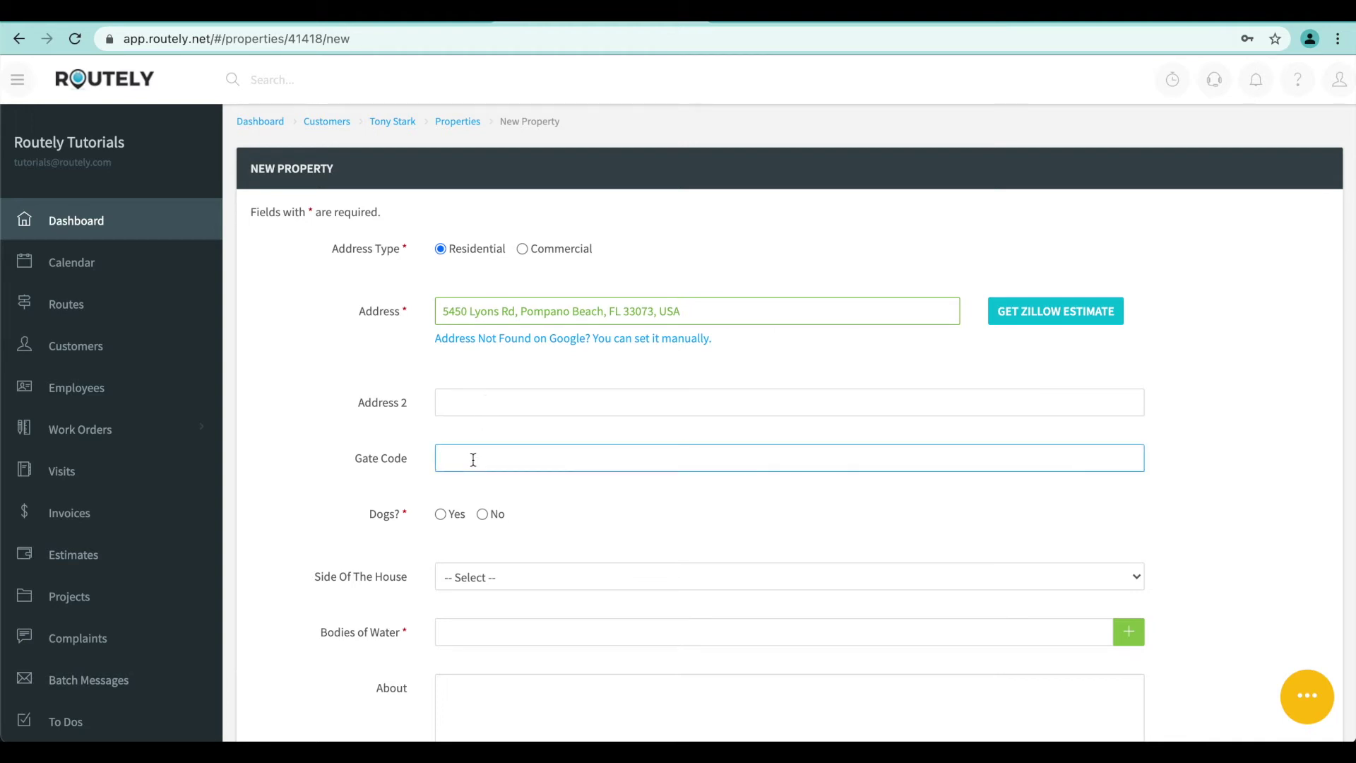
{"action": "type", "text": "4545"}
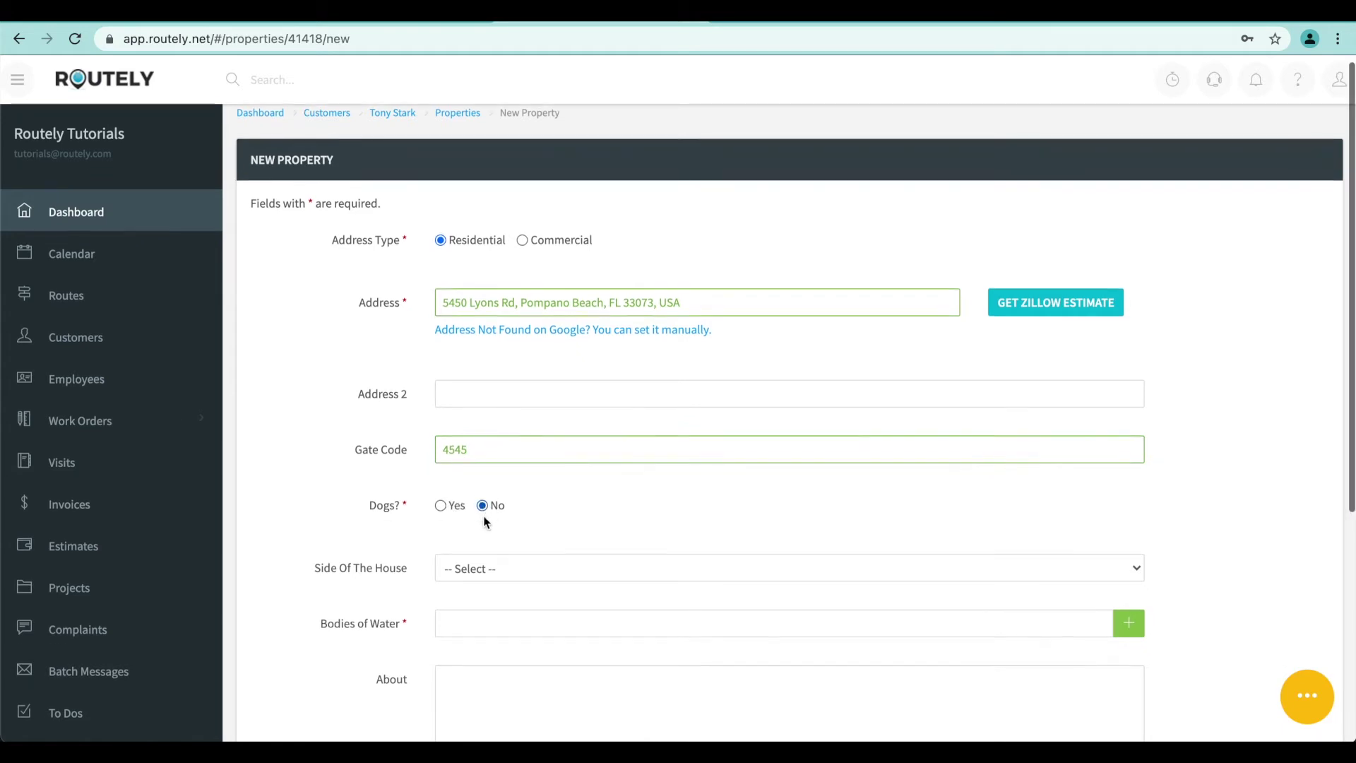
{"action": "scroll", "coordinate": [485, 520], "scroll_direction": "down", "scroll_amount": 2}
{"action": "left_click", "coordinate": [504, 486]}
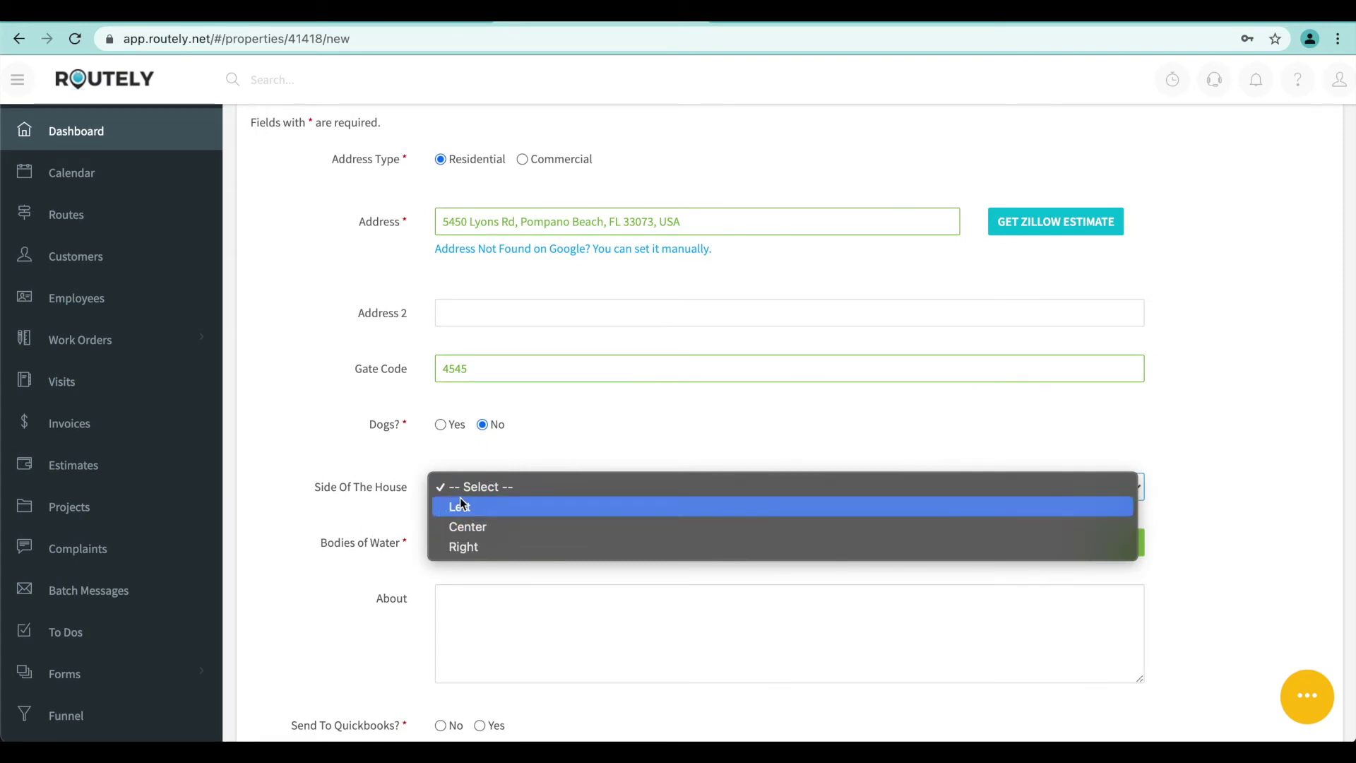
Set Side Of The House to Right and add Pool and Spa as a body of water
{"action": "left_click", "coordinate": [460, 547]}
{"action": "left_click", "coordinate": [455, 541]}
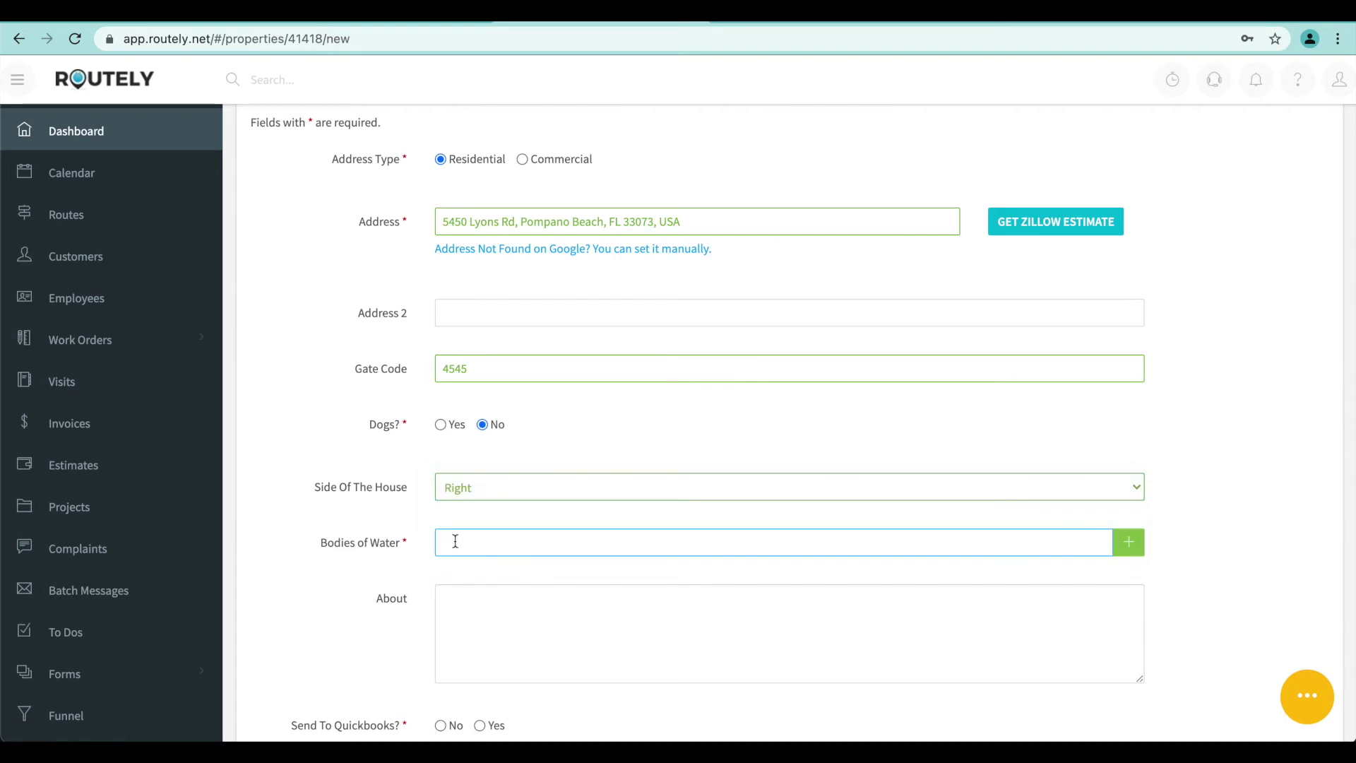
{"action": "type", "text": "1"}
{"action": "type", "text": "3"}
{"action": "type", "text": "Pool"}
{"action": "type", "text": " and Spa"}
{"action": "left_click", "coordinate": [1130, 549]}
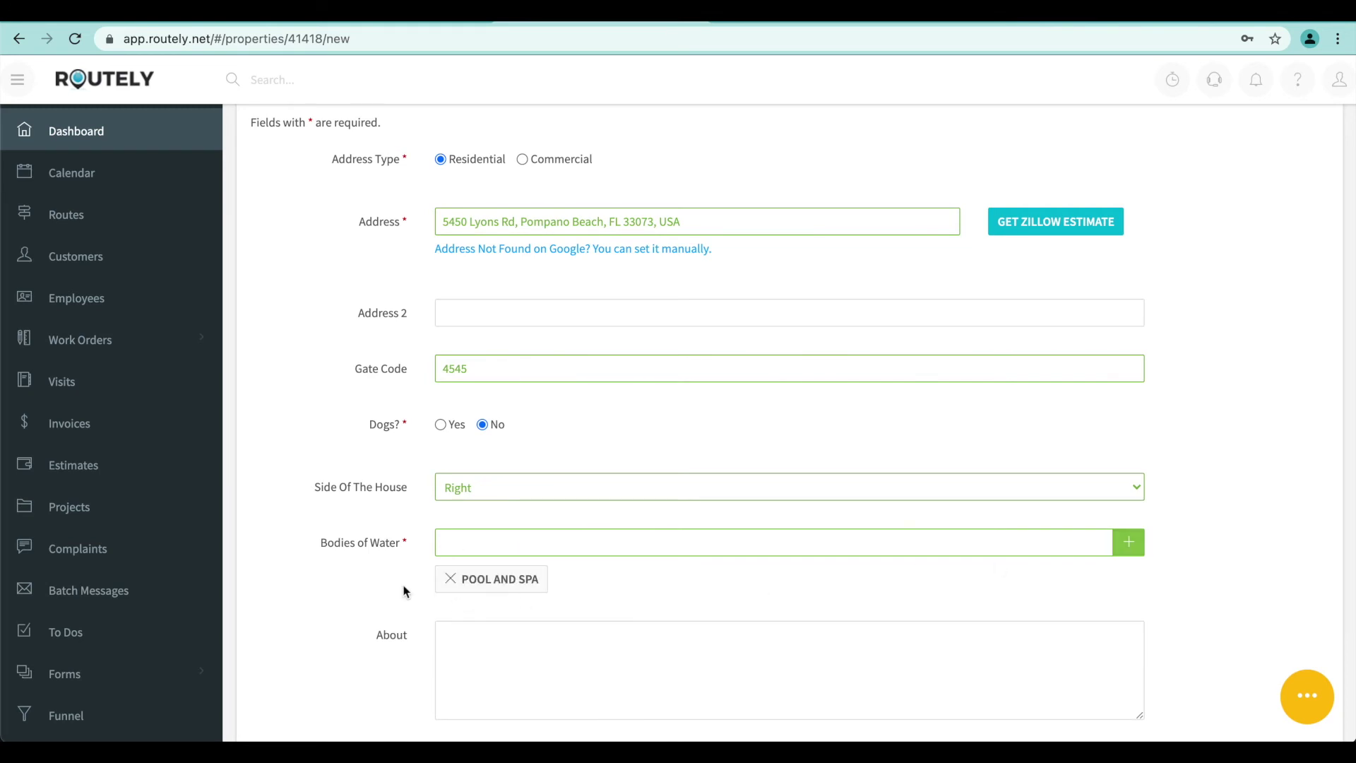
Add the About note 'Leak detected on the right side' and set Send To Quickbooks to No
{"action": "scroll", "coordinate": [457, 595], "scroll_direction": "down", "scroll_amount": 1}
{"action": "scroll", "coordinate": [456, 594], "scroll_direction": "down", "scroll_amount": 3}
{"action": "left_click", "coordinate": [442, 536]}
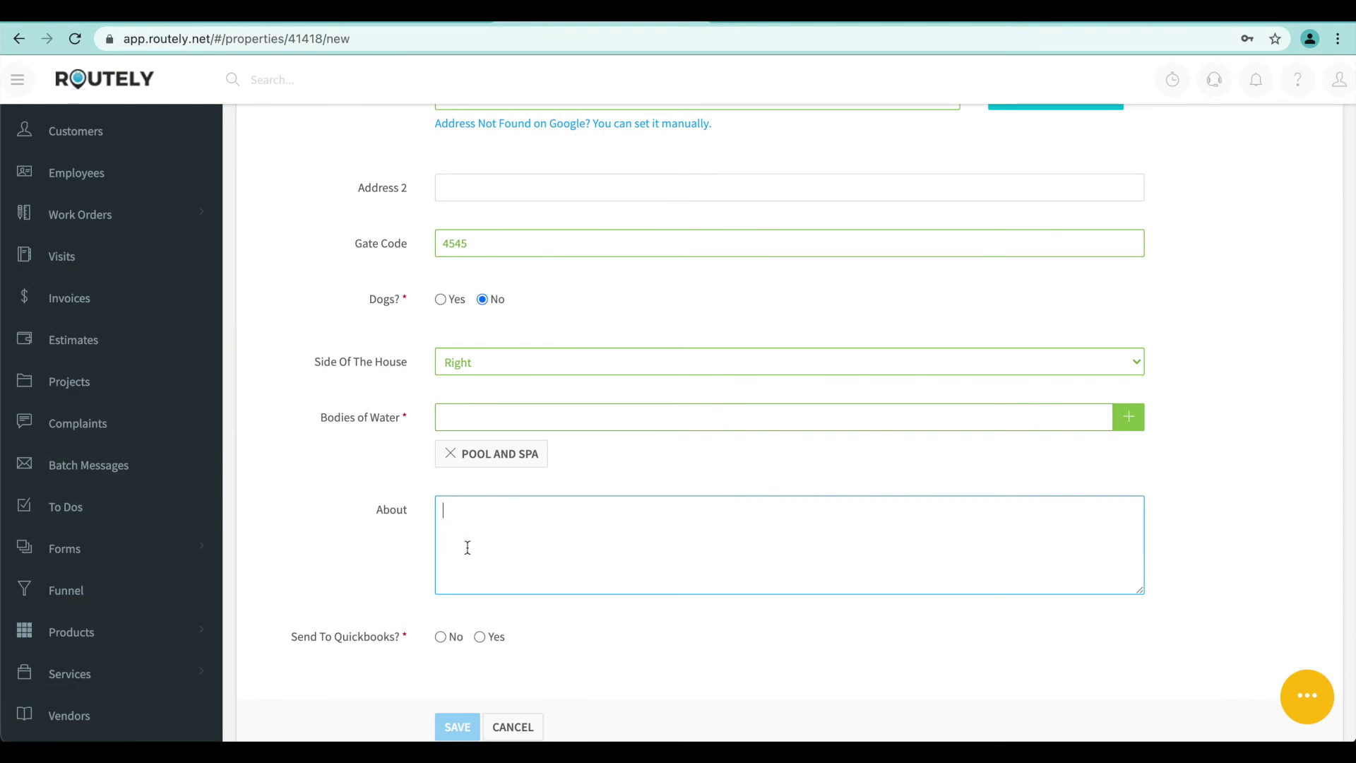
{"action": "type", "text": "Leak detected on the right side"}
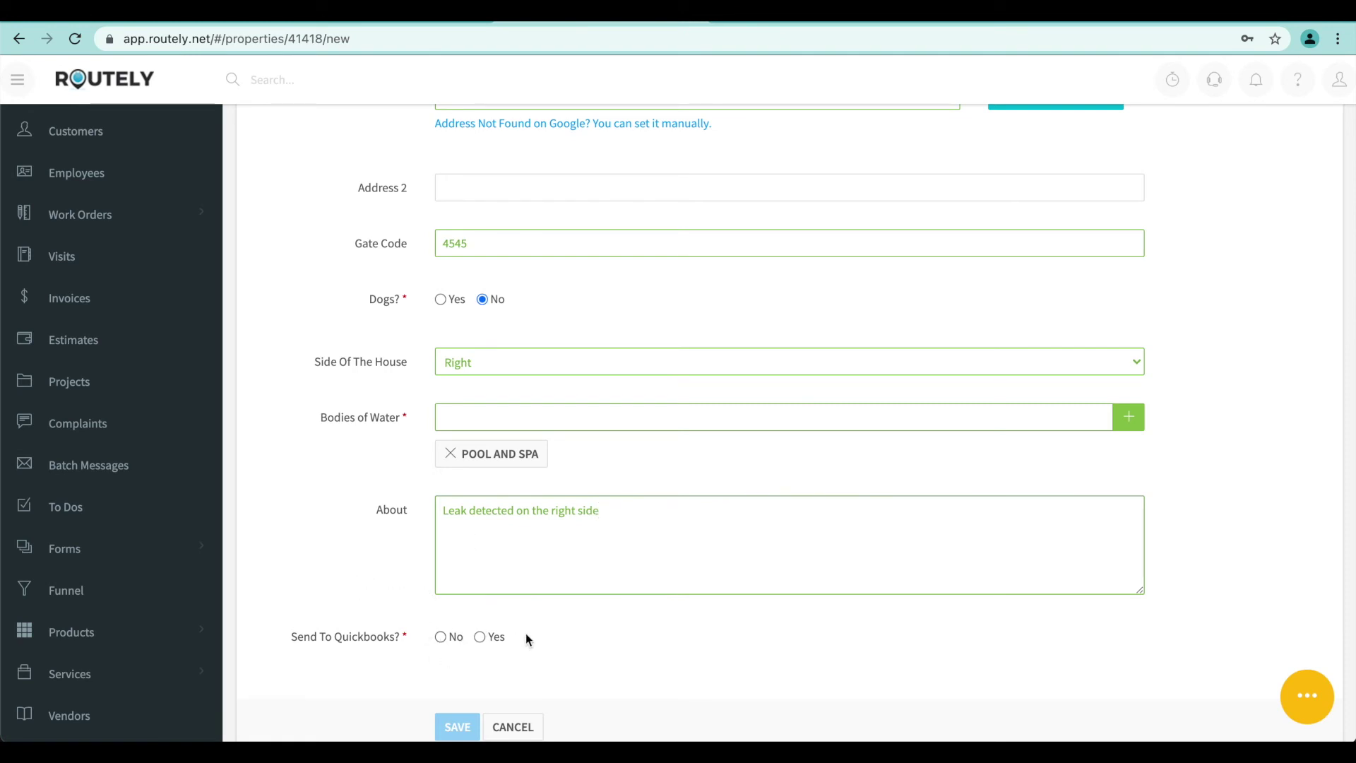
{"action": "left_click", "coordinate": [440, 636]}
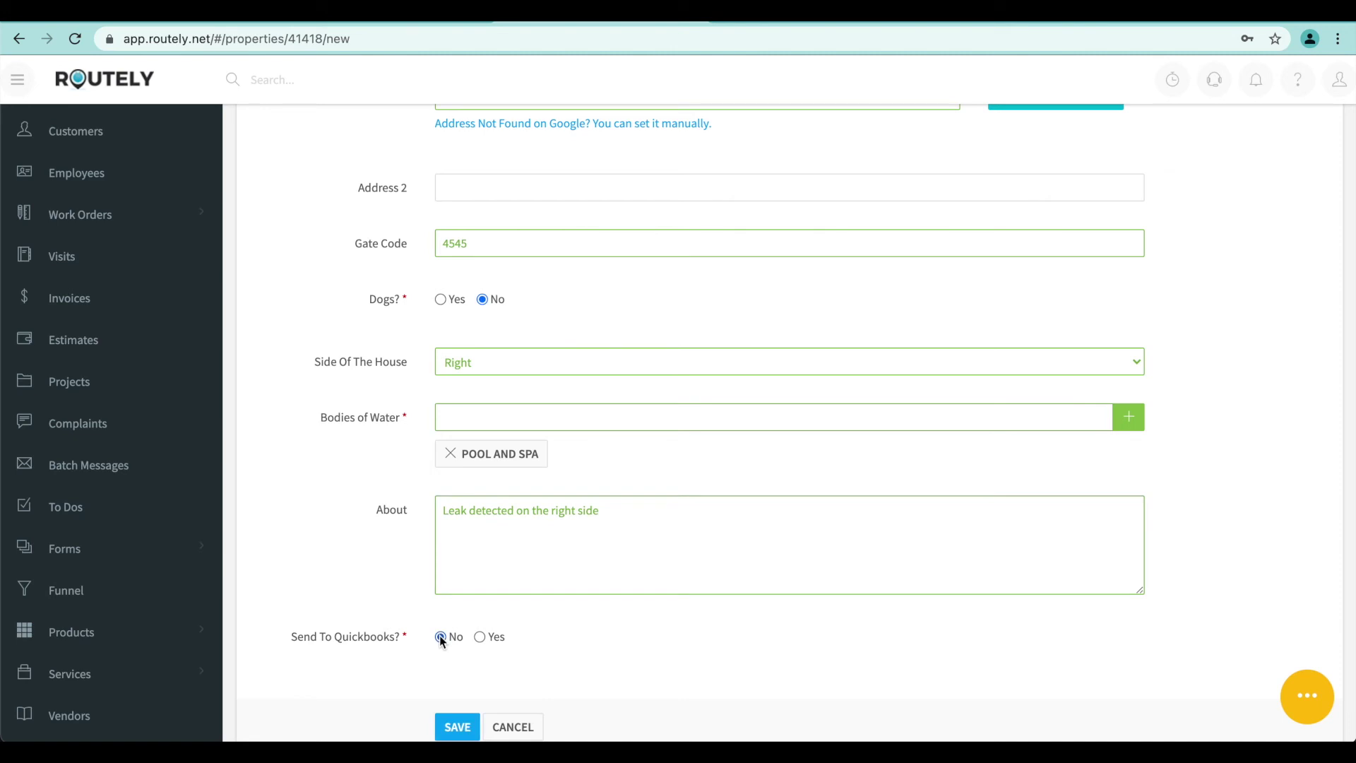
Save the New Property form and scroll up to its map and details
{"action": "left_click", "coordinate": [457, 729]}
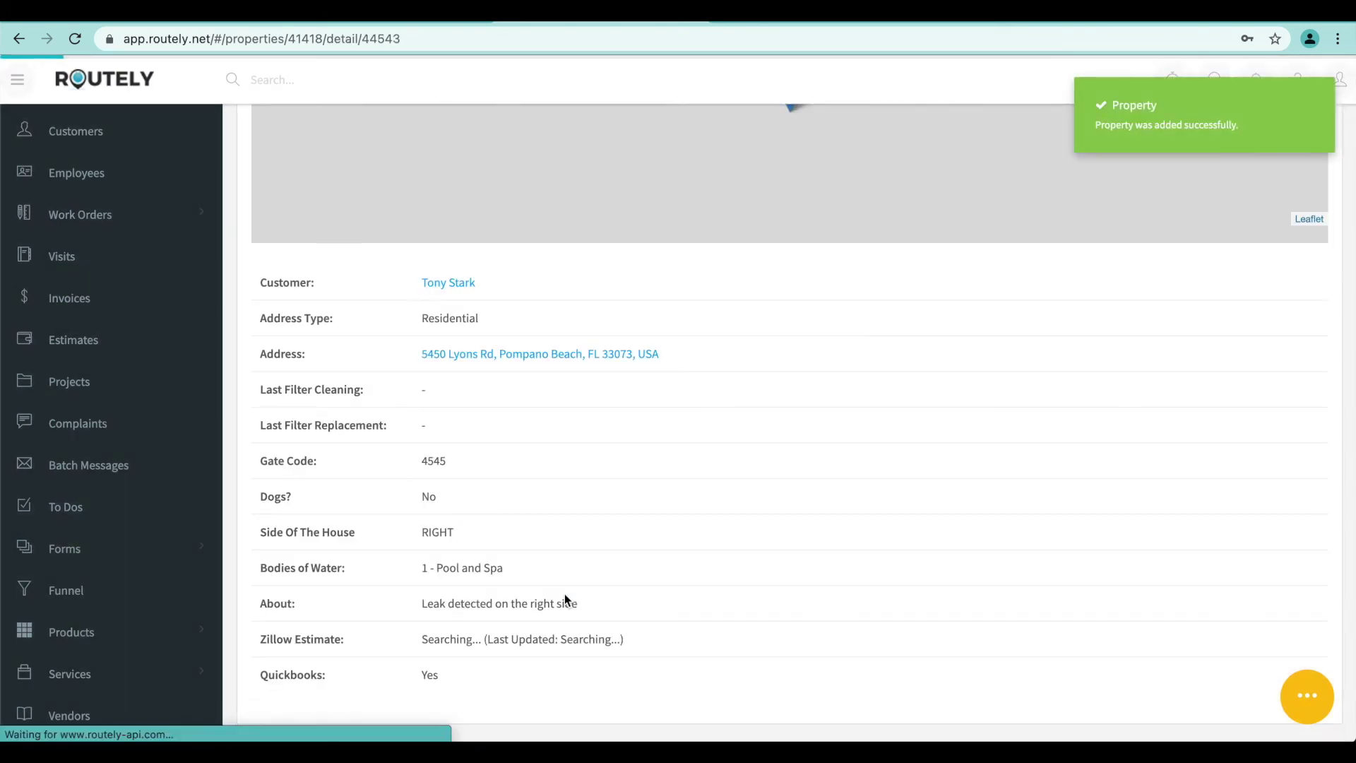
{"action": "scroll", "coordinate": [565, 593], "scroll_direction": "up", "scroll_amount": 1}
{"action": "scroll", "coordinate": [566, 599], "scroll_direction": "up", "scroll_amount": 3}
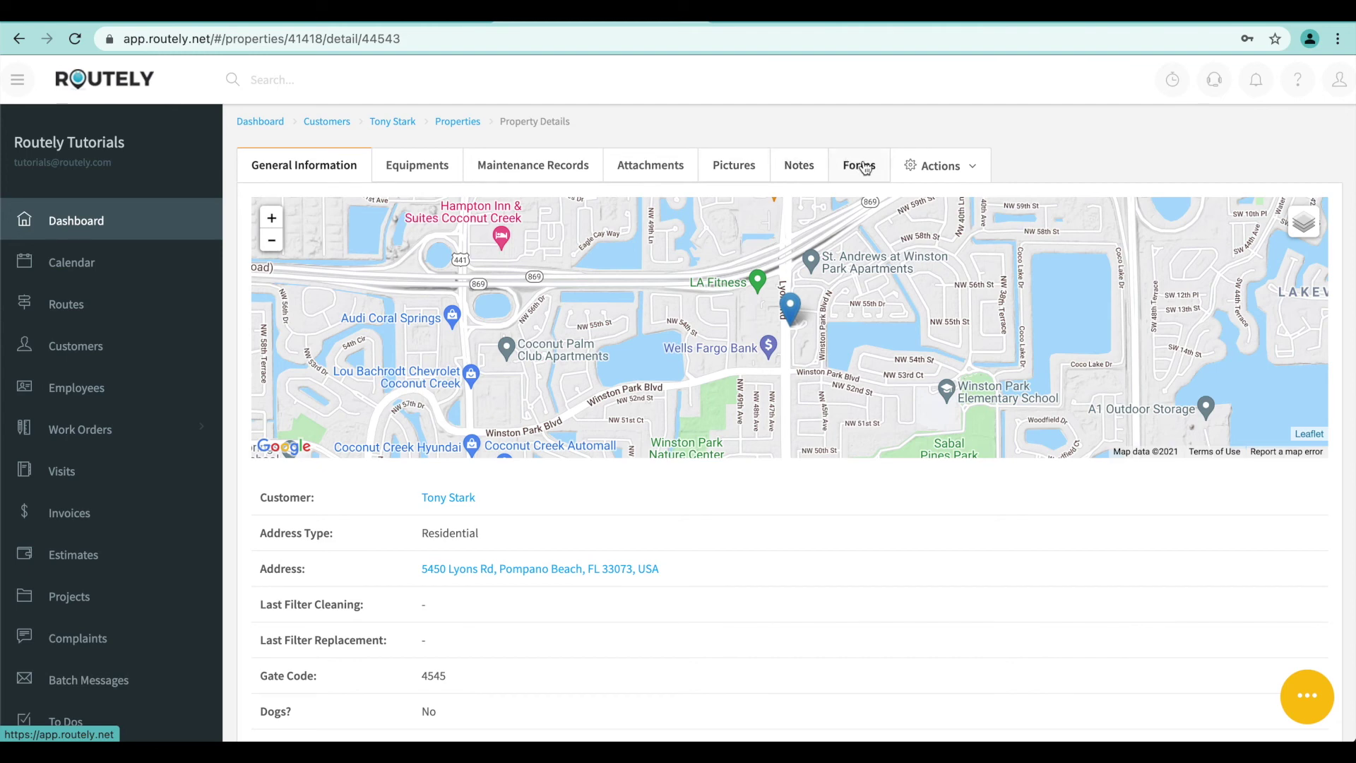
Check the property's Equipments, Maintenance Records, Attachments and Pictures tabs
{"action": "left_click", "coordinate": [428, 170]}
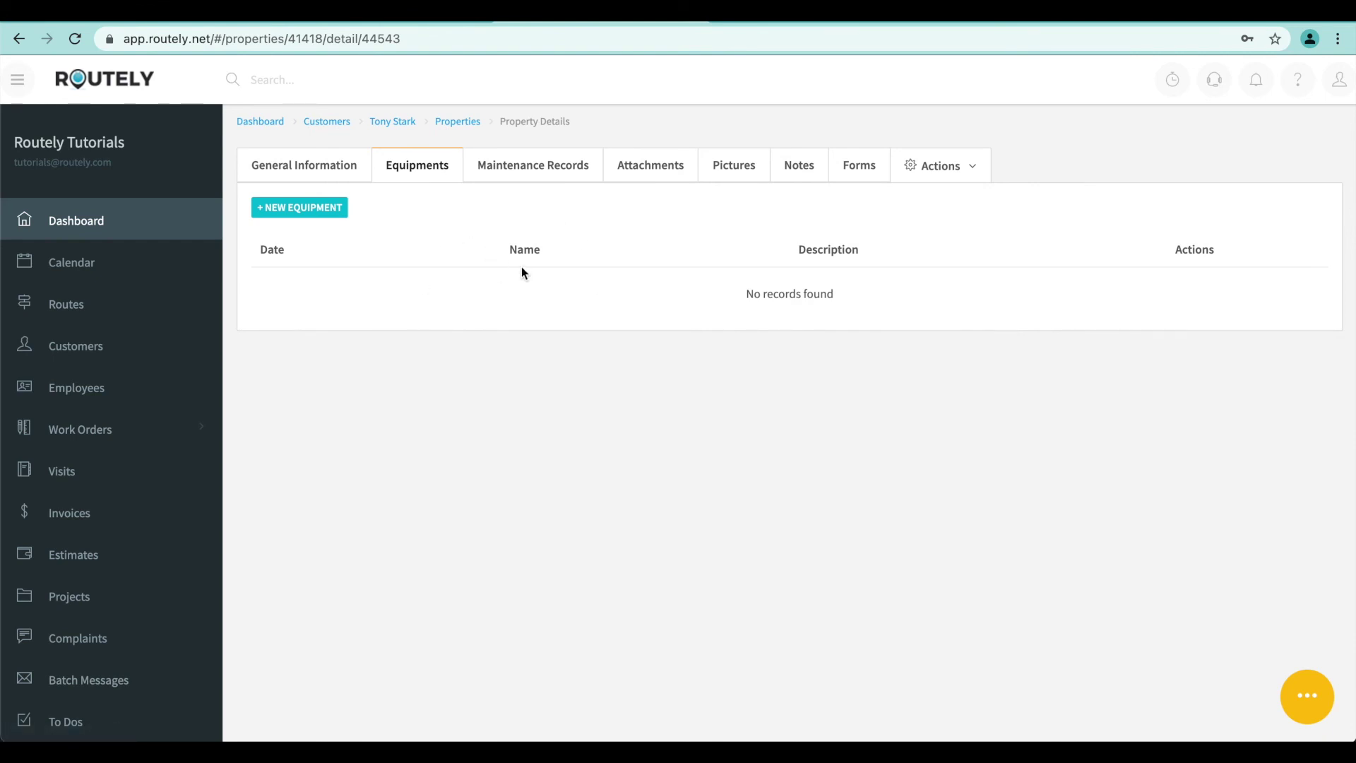
{"action": "left_click", "coordinate": [545, 166]}
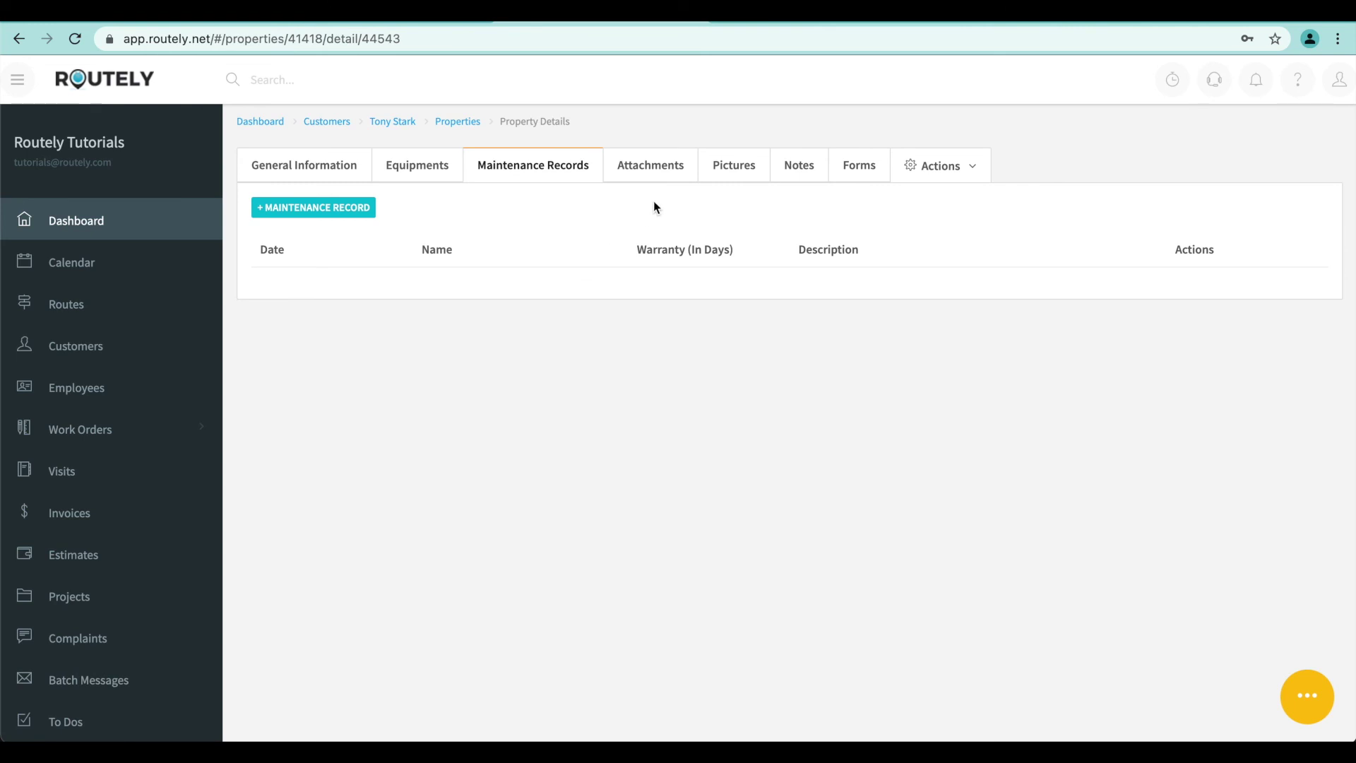
{"action": "left_click", "coordinate": [661, 174]}
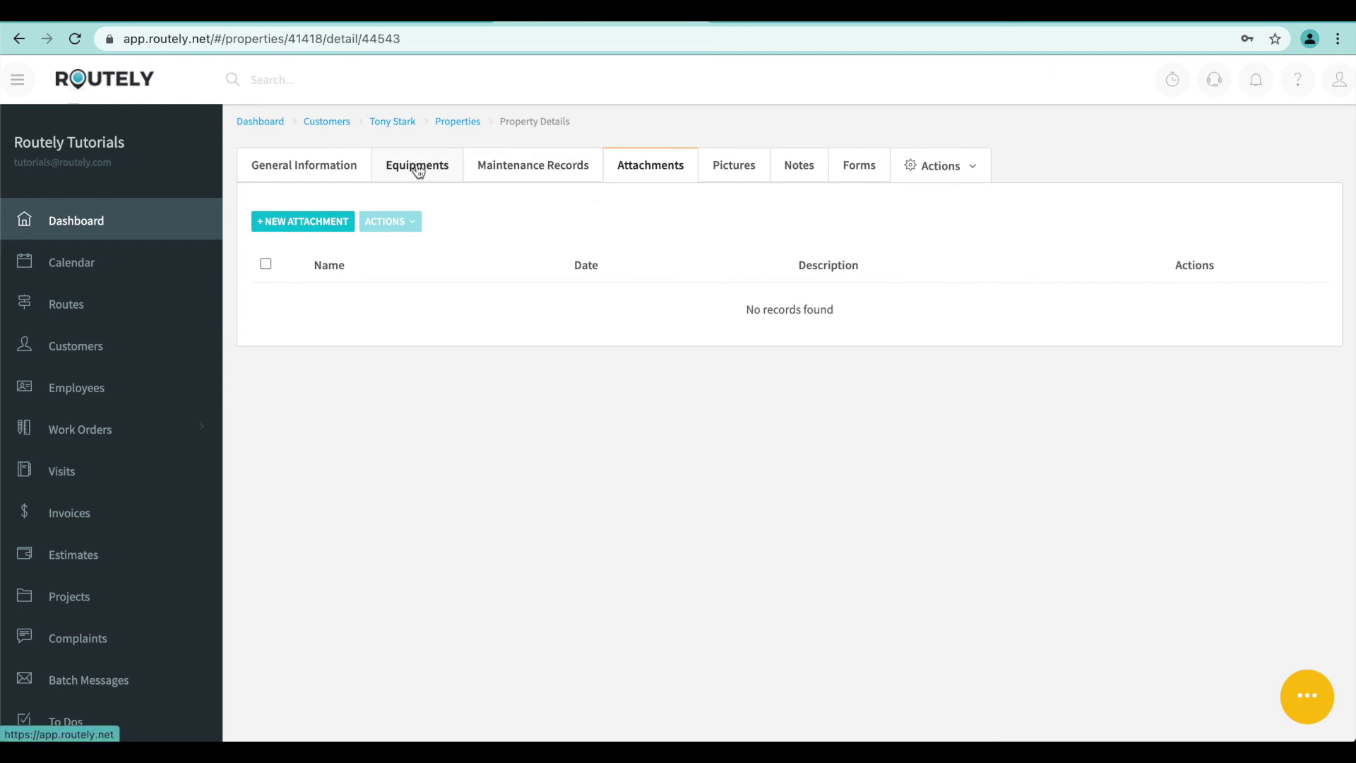
{"action": "left_click", "coordinate": [732, 171]}
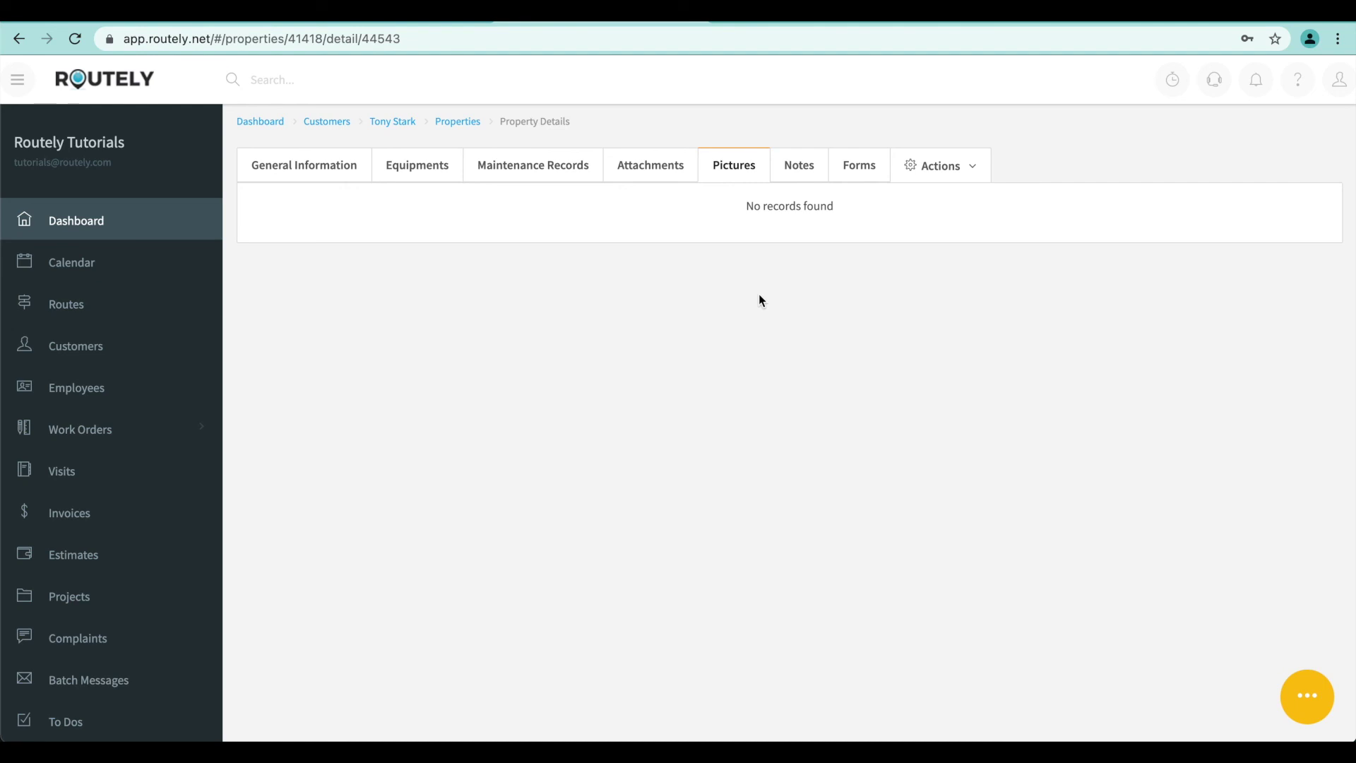
Check the Notes and Forms tabs, open Actions, and return to the dashboard
{"action": "left_click", "coordinate": [803, 168]}
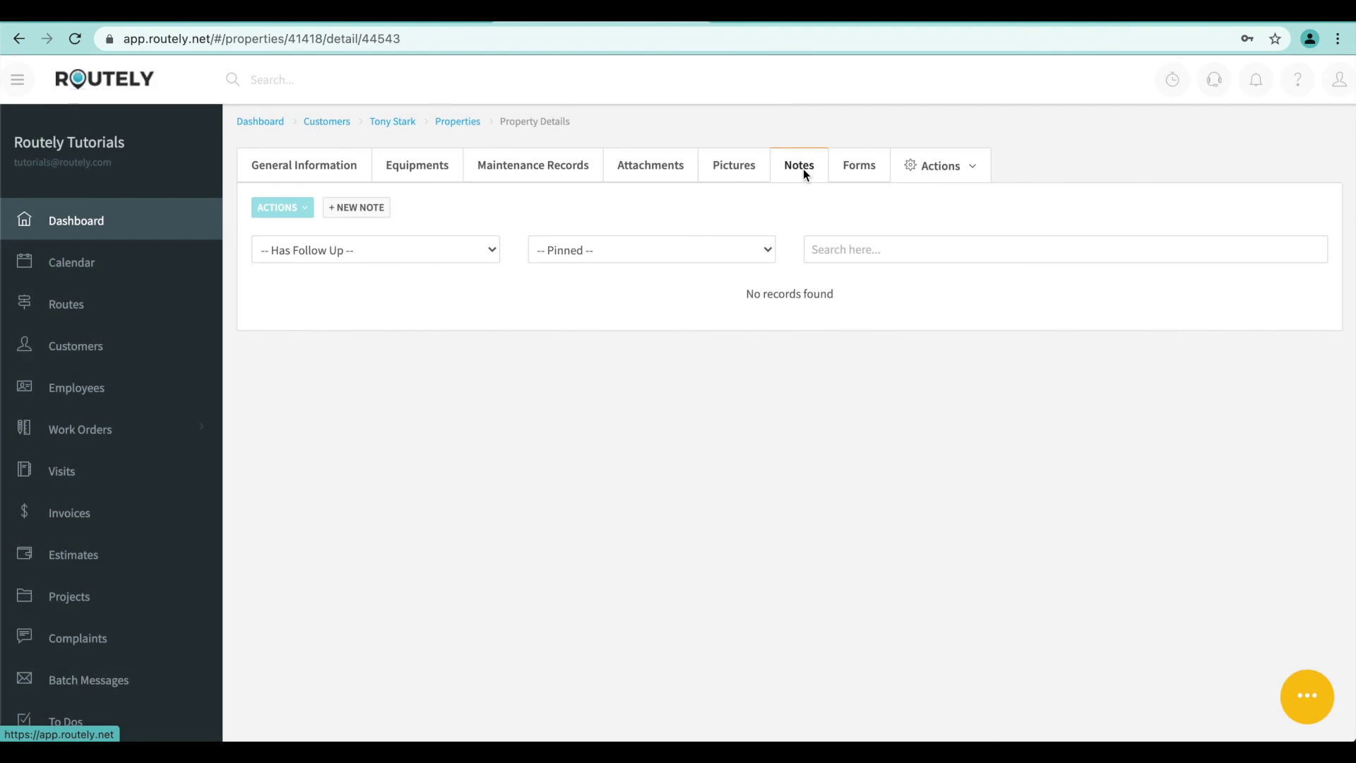
{"action": "left_click", "coordinate": [868, 177]}
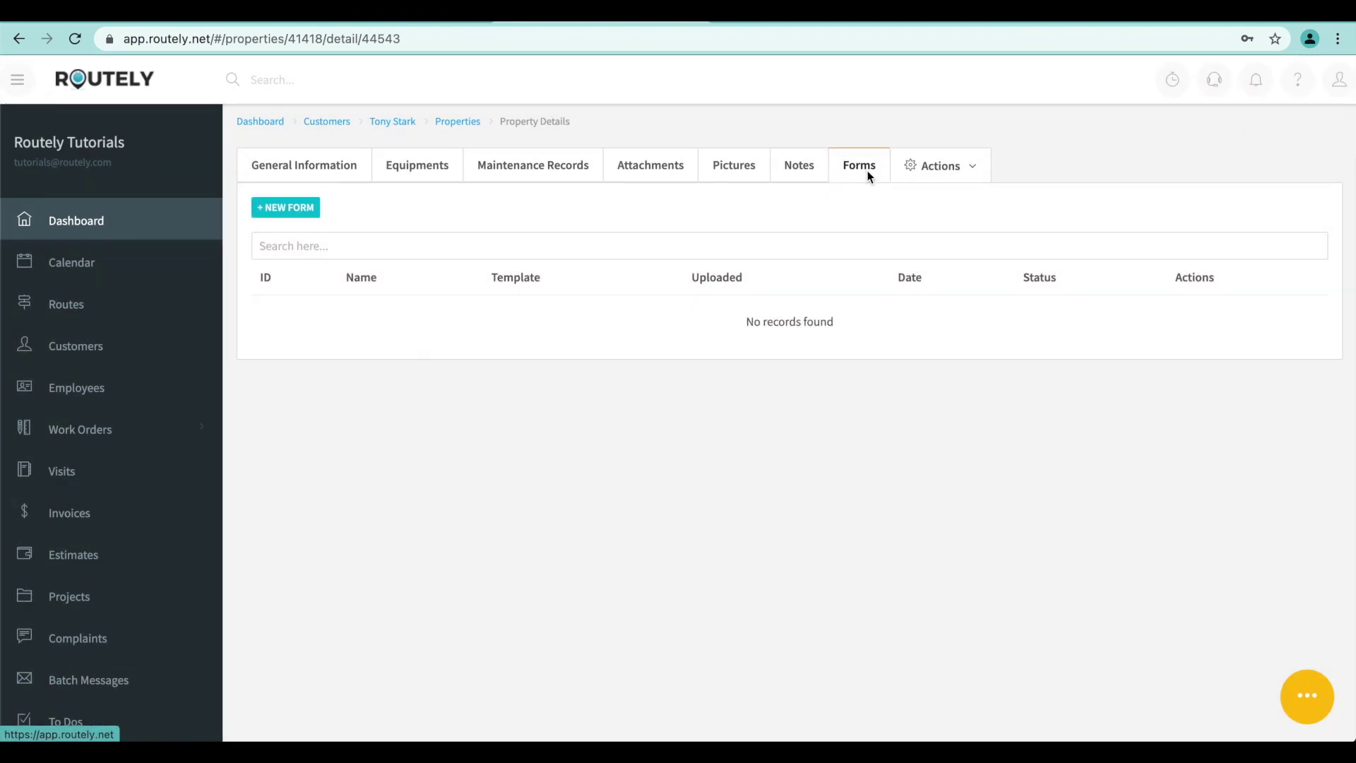
{"action": "left_click", "coordinate": [930, 170]}
{"action": "left_click", "coordinate": [261, 121]}
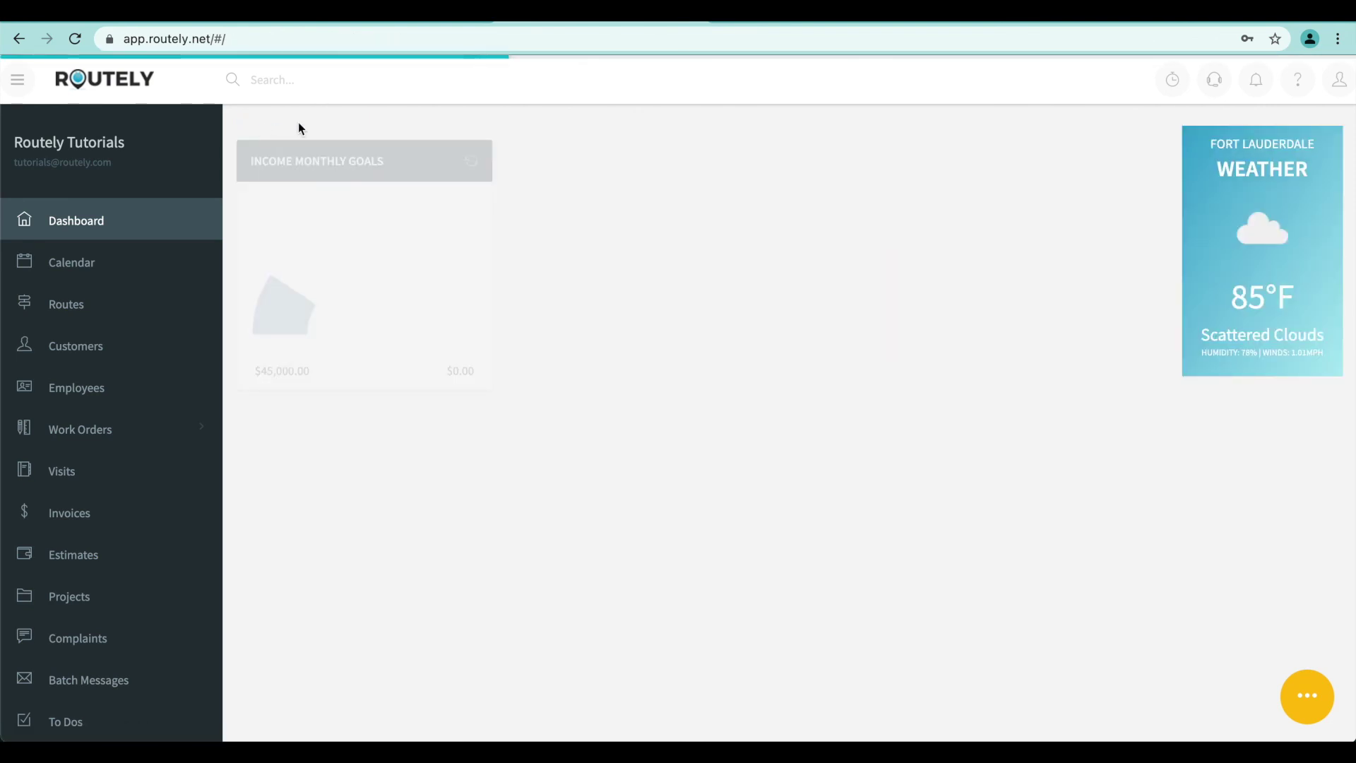